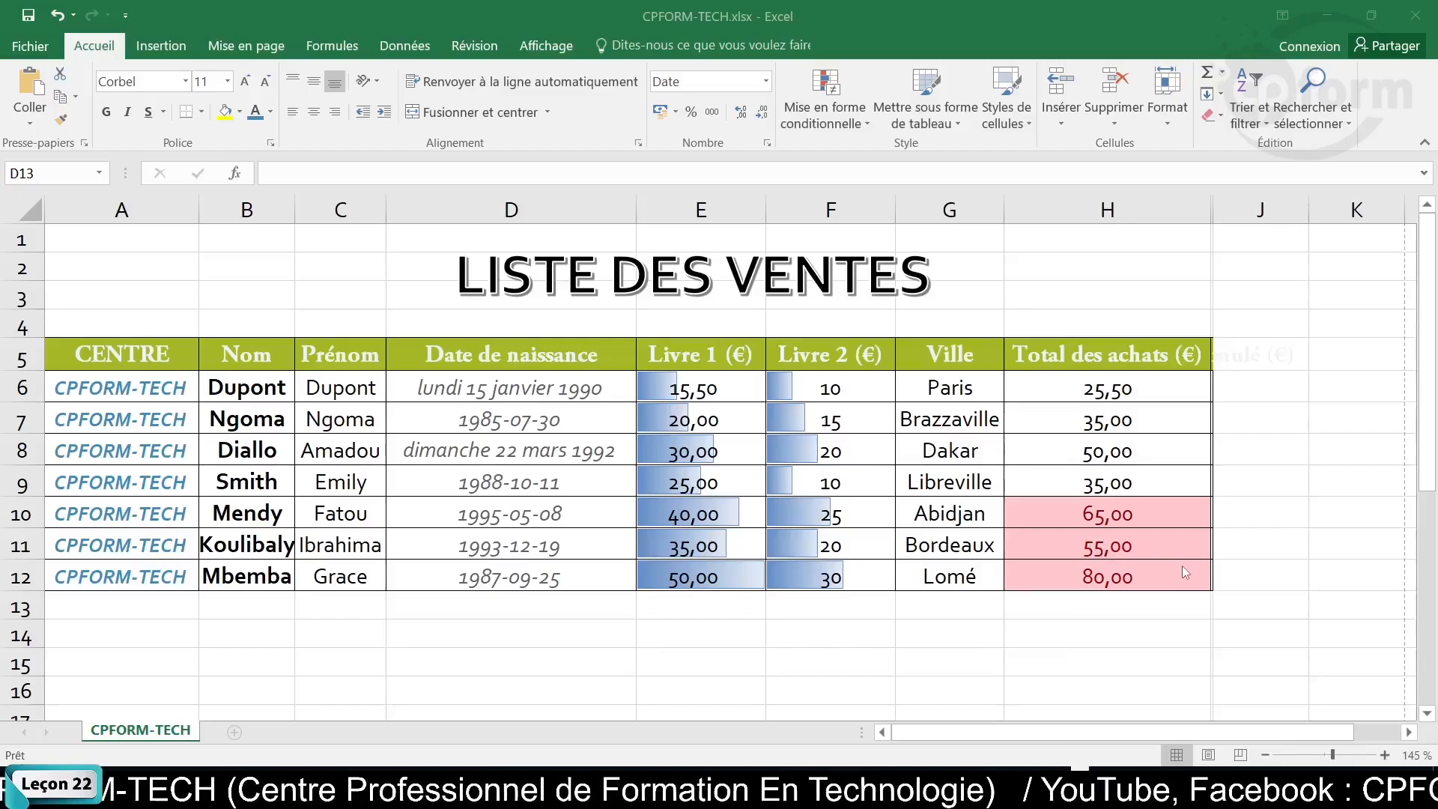
Increase the worksheet's zoom level to 200% to enlarge the sales table
left_click(1385, 754)
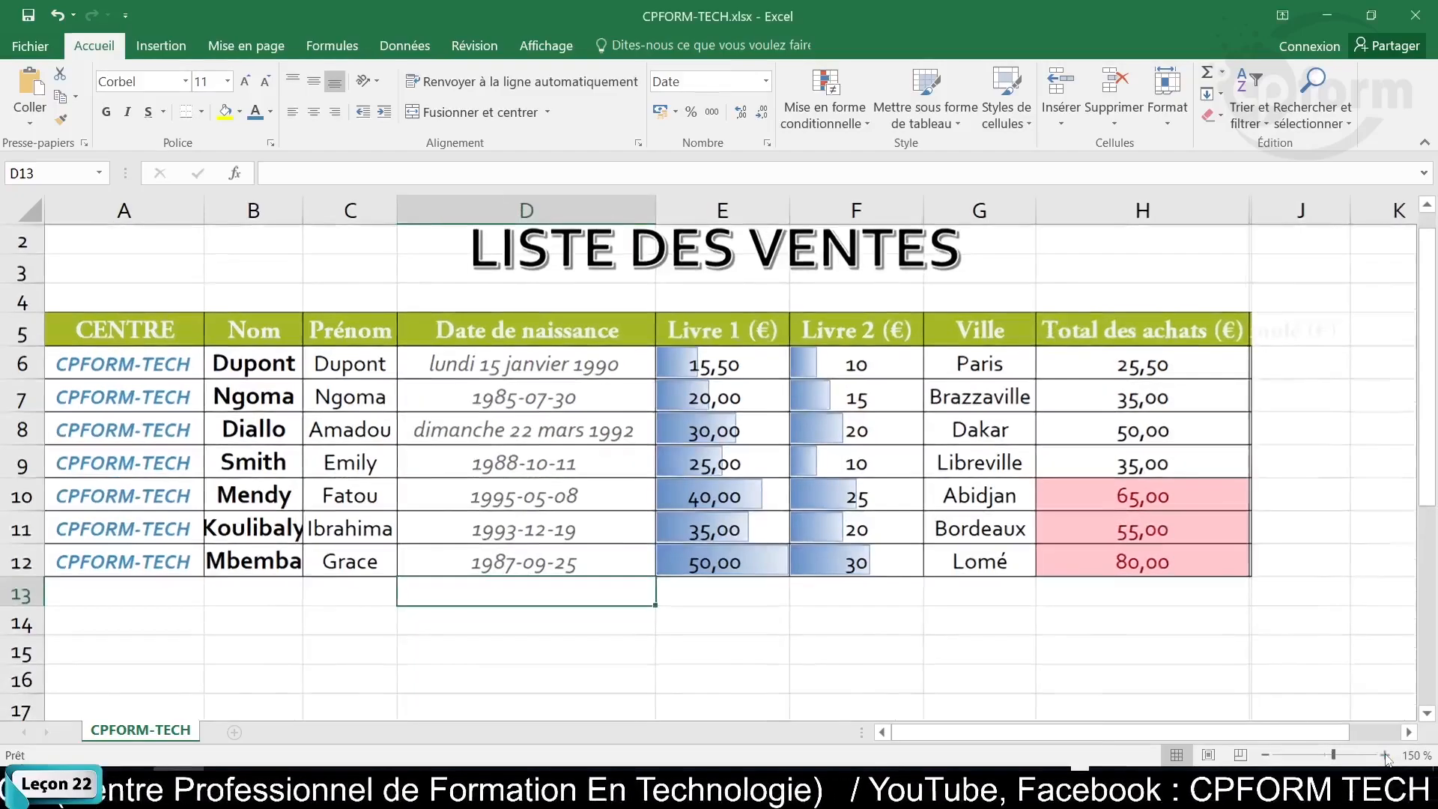
left_click(1384, 754)
left_click(1385, 755)
left_click(1385, 754)
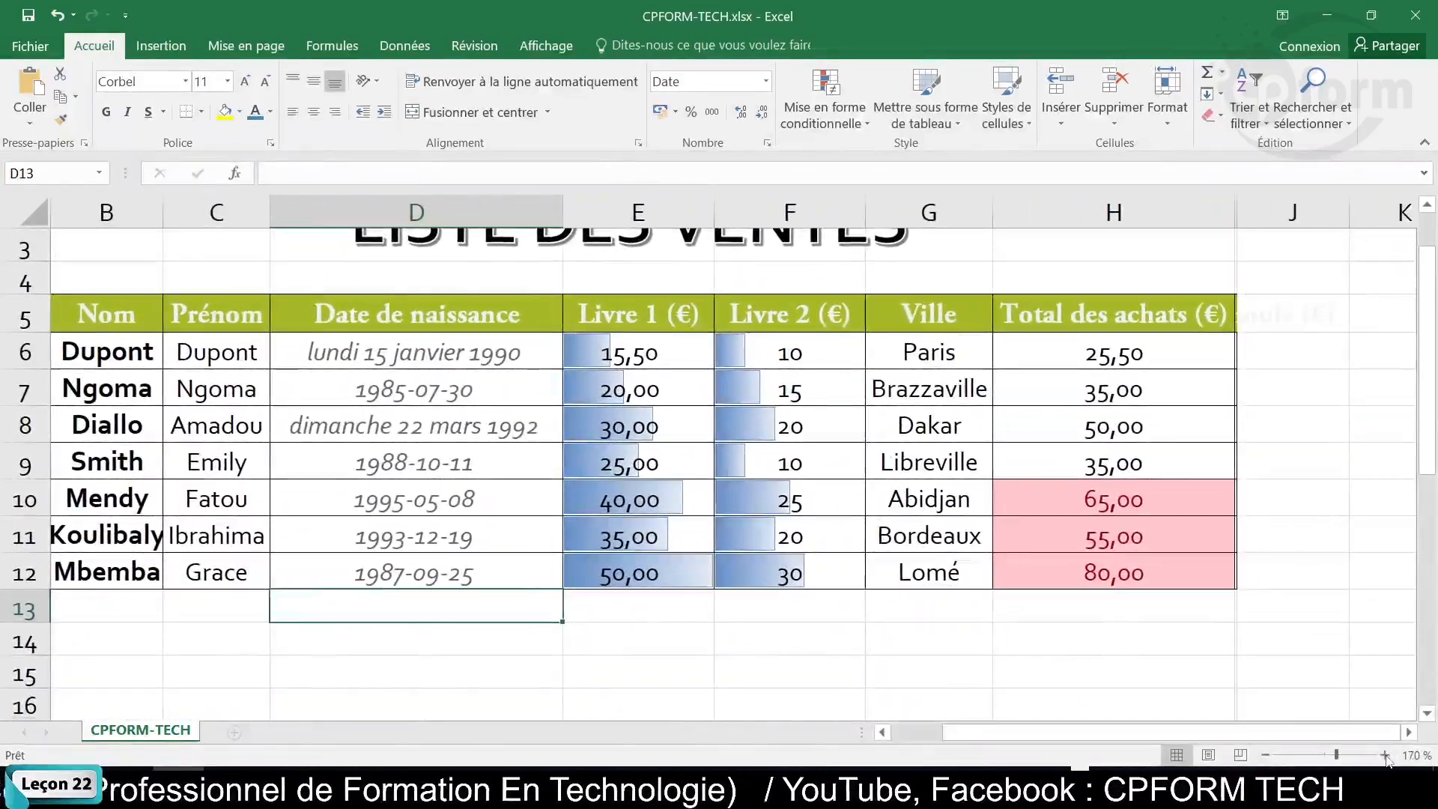
left_click(1385, 754)
left_click(1385, 755)
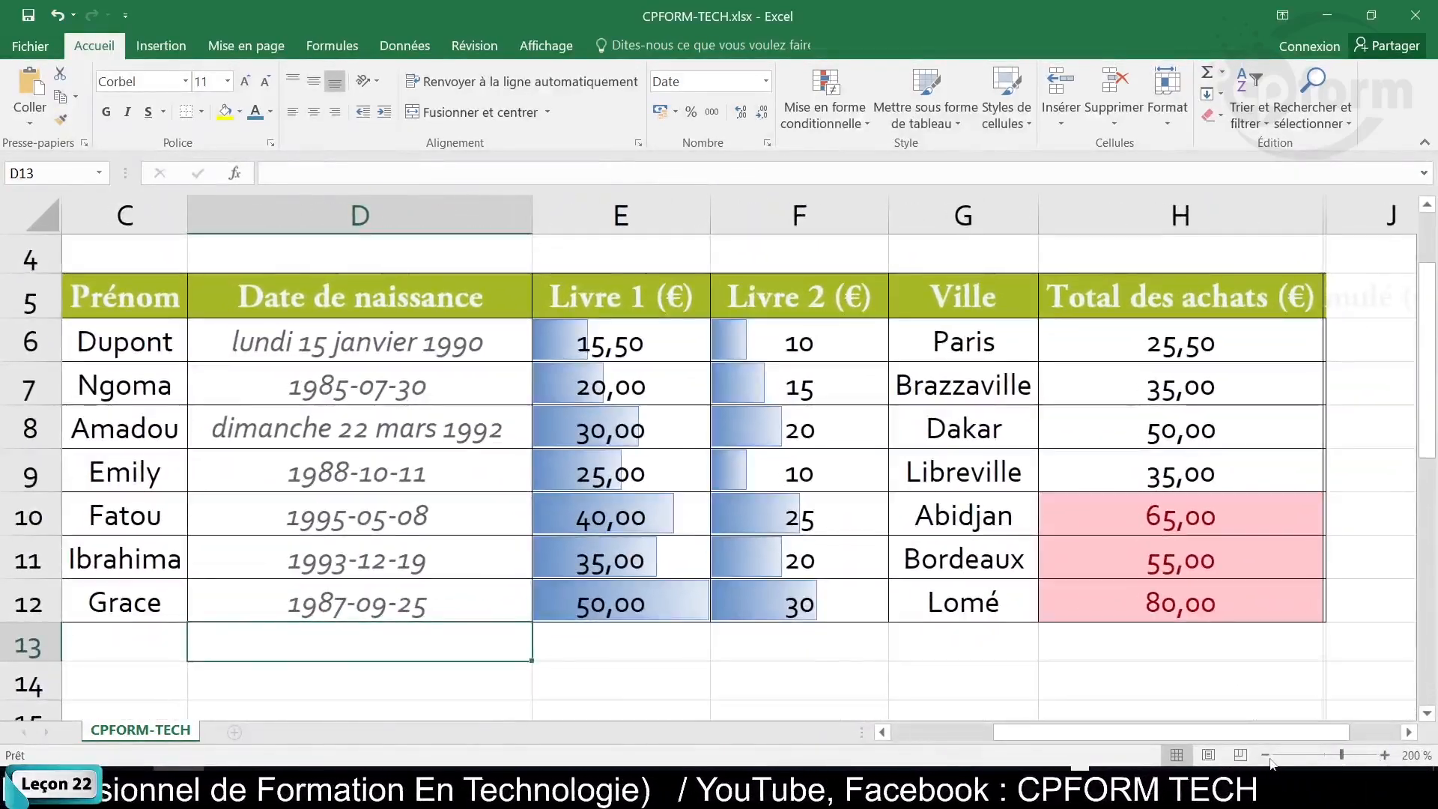
Reduce the worksheet's zoom level to 150% and bring the title row back into view
left_click(1267, 755)
left_click(1266, 755)
left_click(1267, 754)
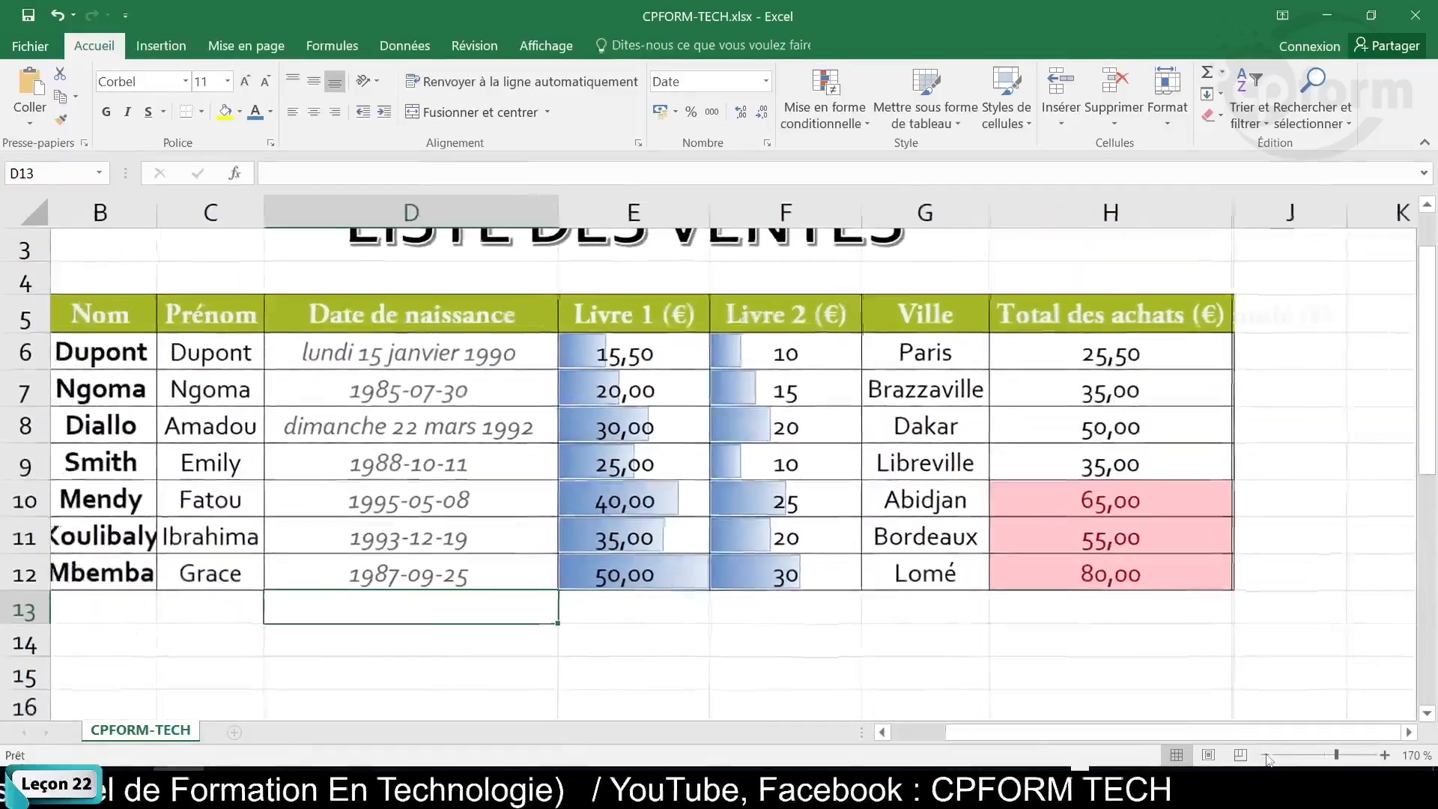
left_click(1266, 755)
left_click(1267, 755)
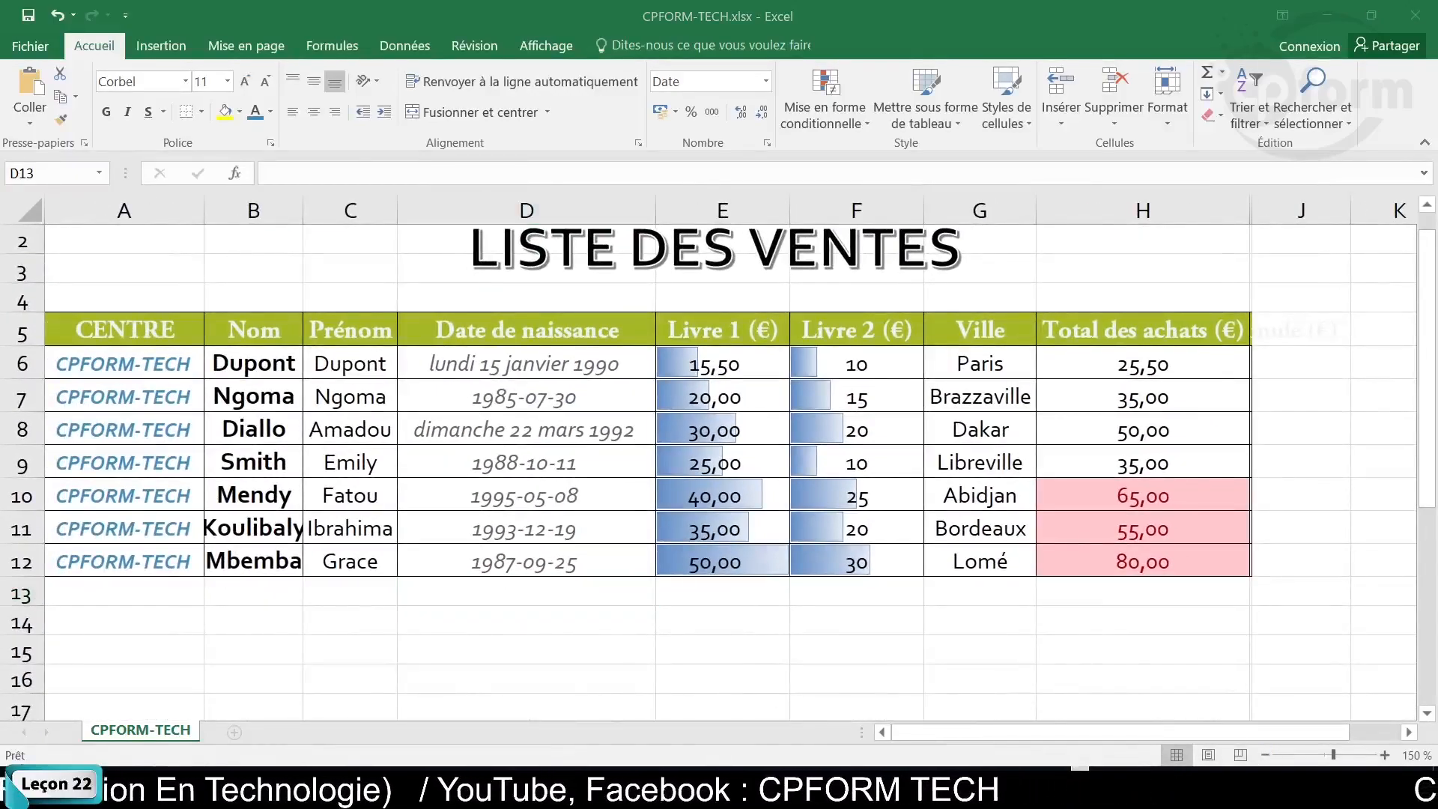
scroll(1184, 640, "up", 1)
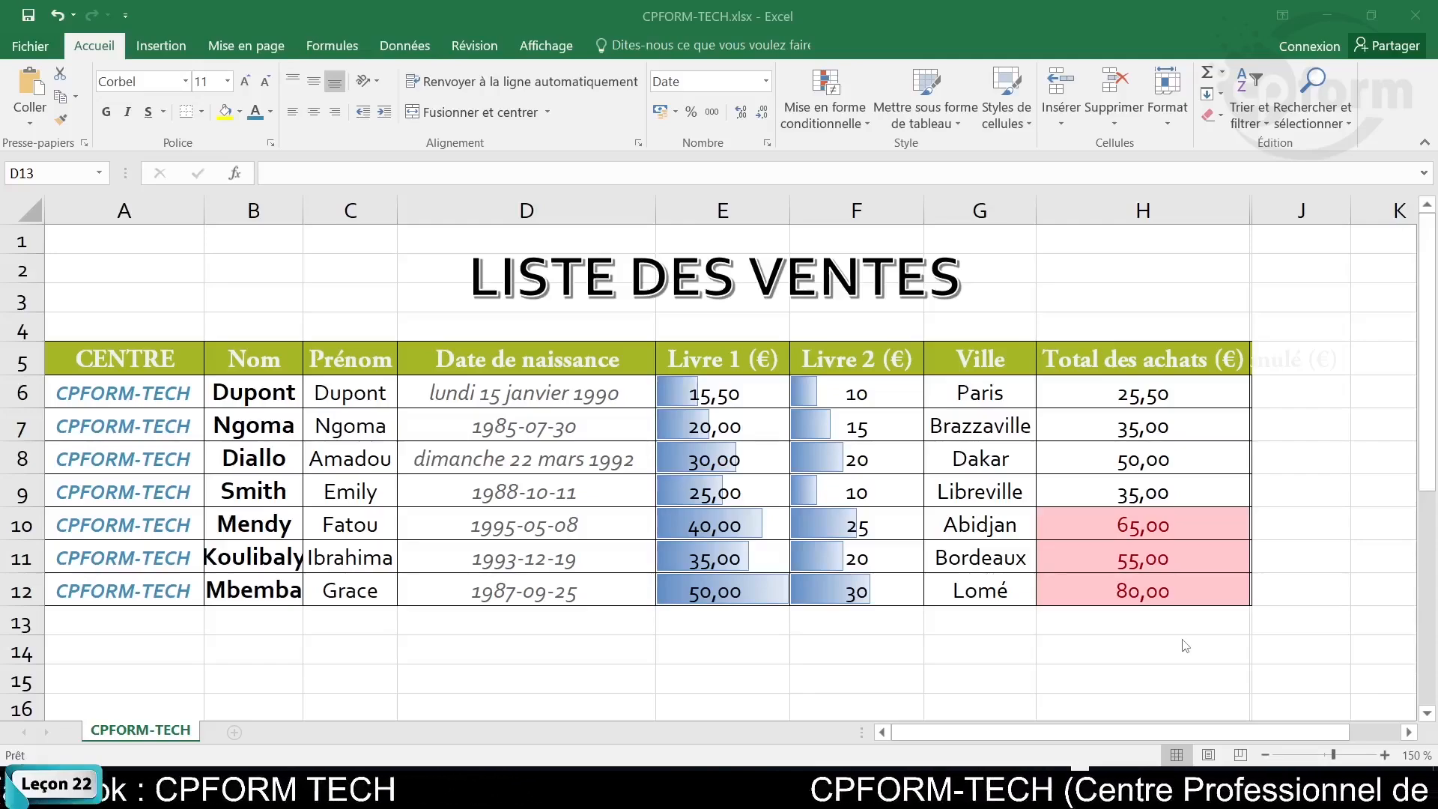
Magnify the sales table to 295% zoom for a close-up of its cells
scroll(1185, 646, "up", 2)
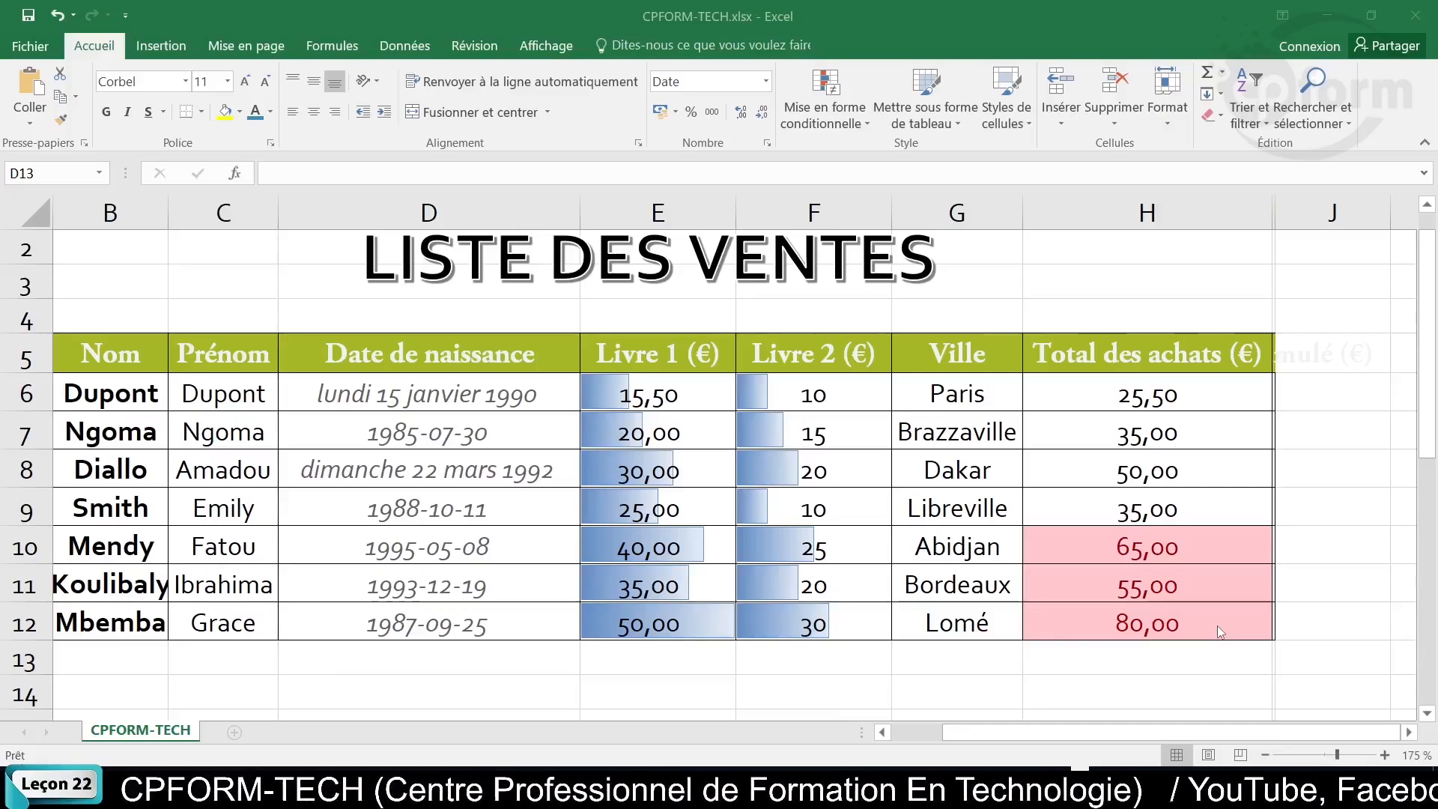
scroll(1219, 631, "up", 5)
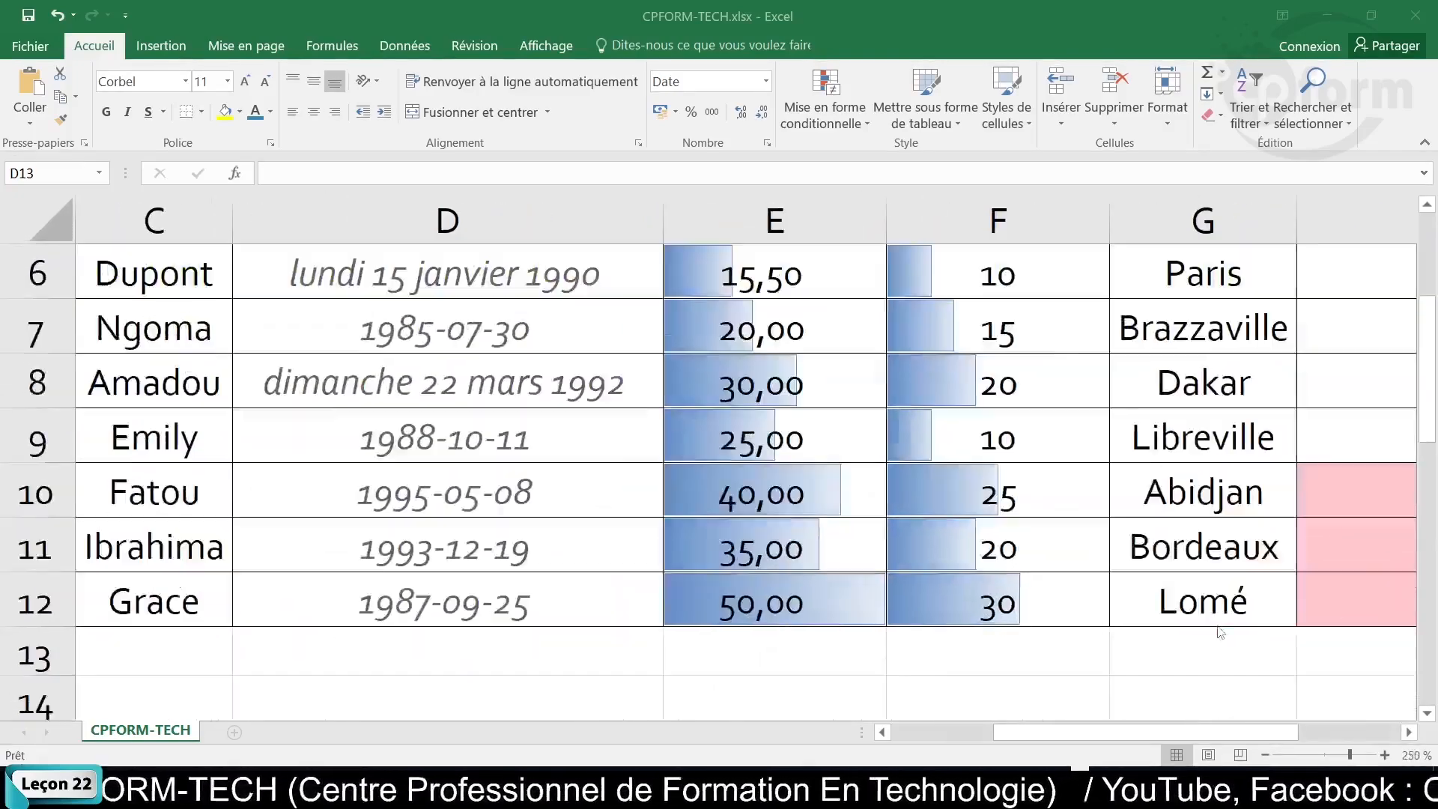
scroll(1219, 631, "up", 3)
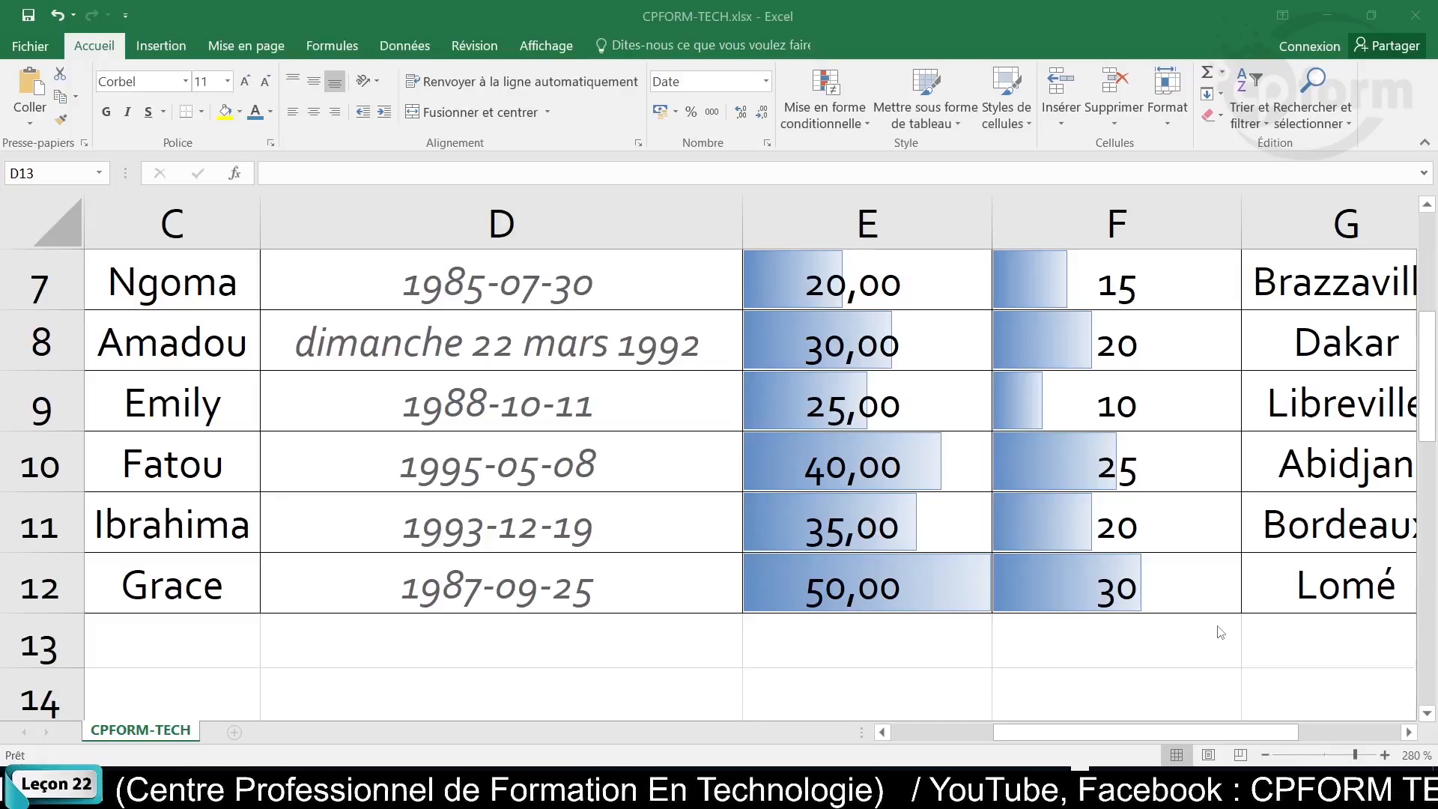
scroll(1219, 632, "up", 3)
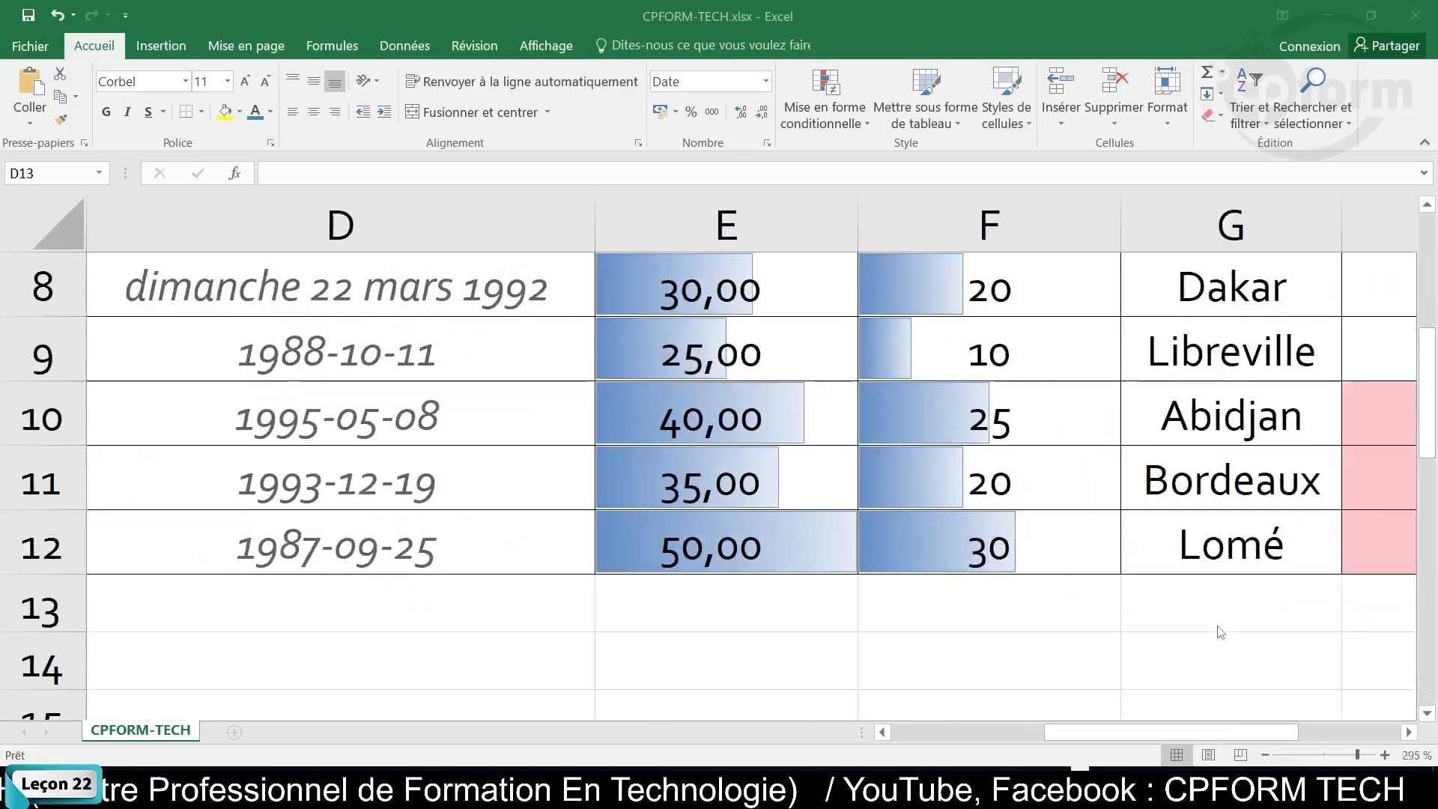
Shrink the worksheet to 40% for an overview and enlarge it again to 190%
scroll(1219, 631, "down", 3)
scroll(1219, 631, "down", 10)
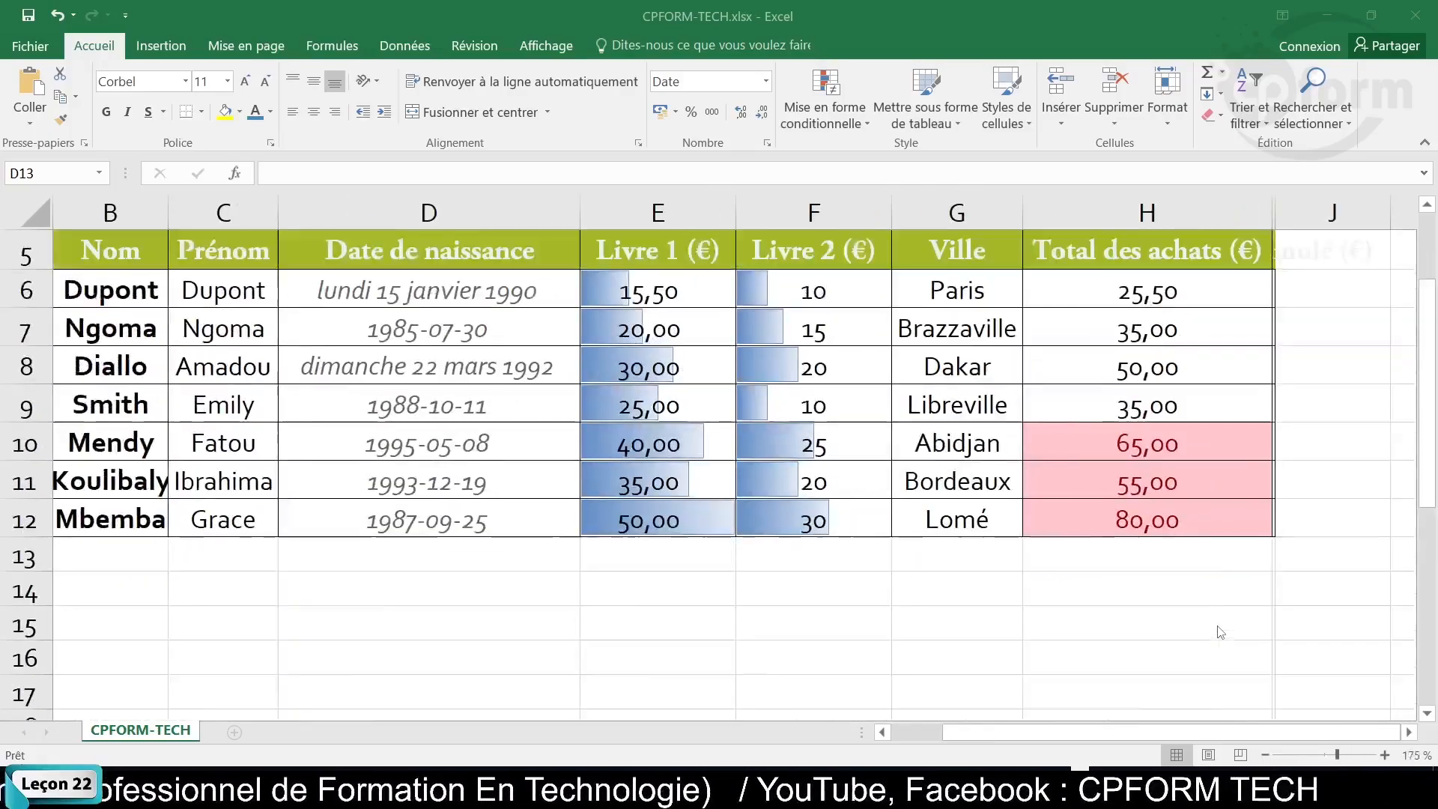
scroll(1220, 631, "down", 4)
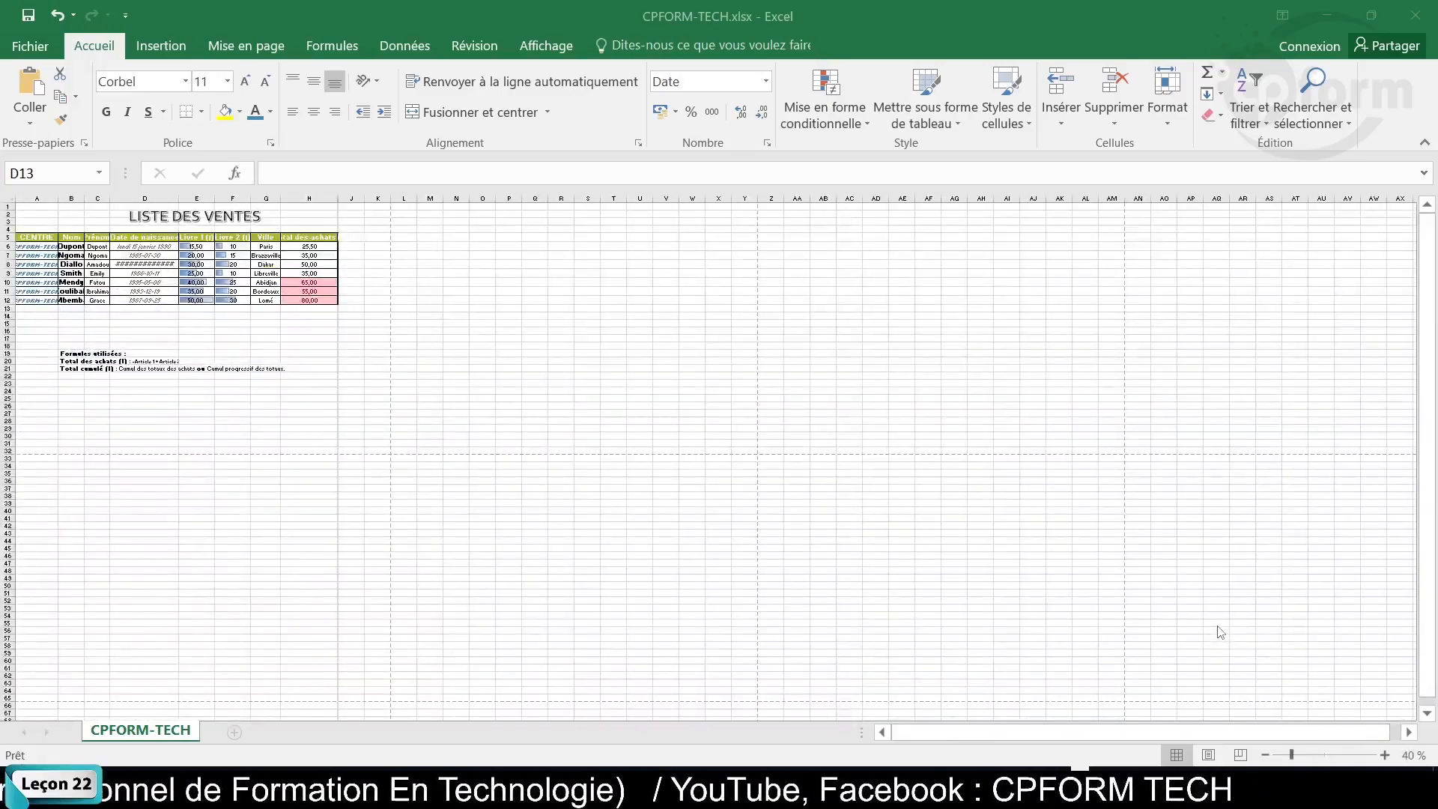
scroll(1219, 632, "up", 8)
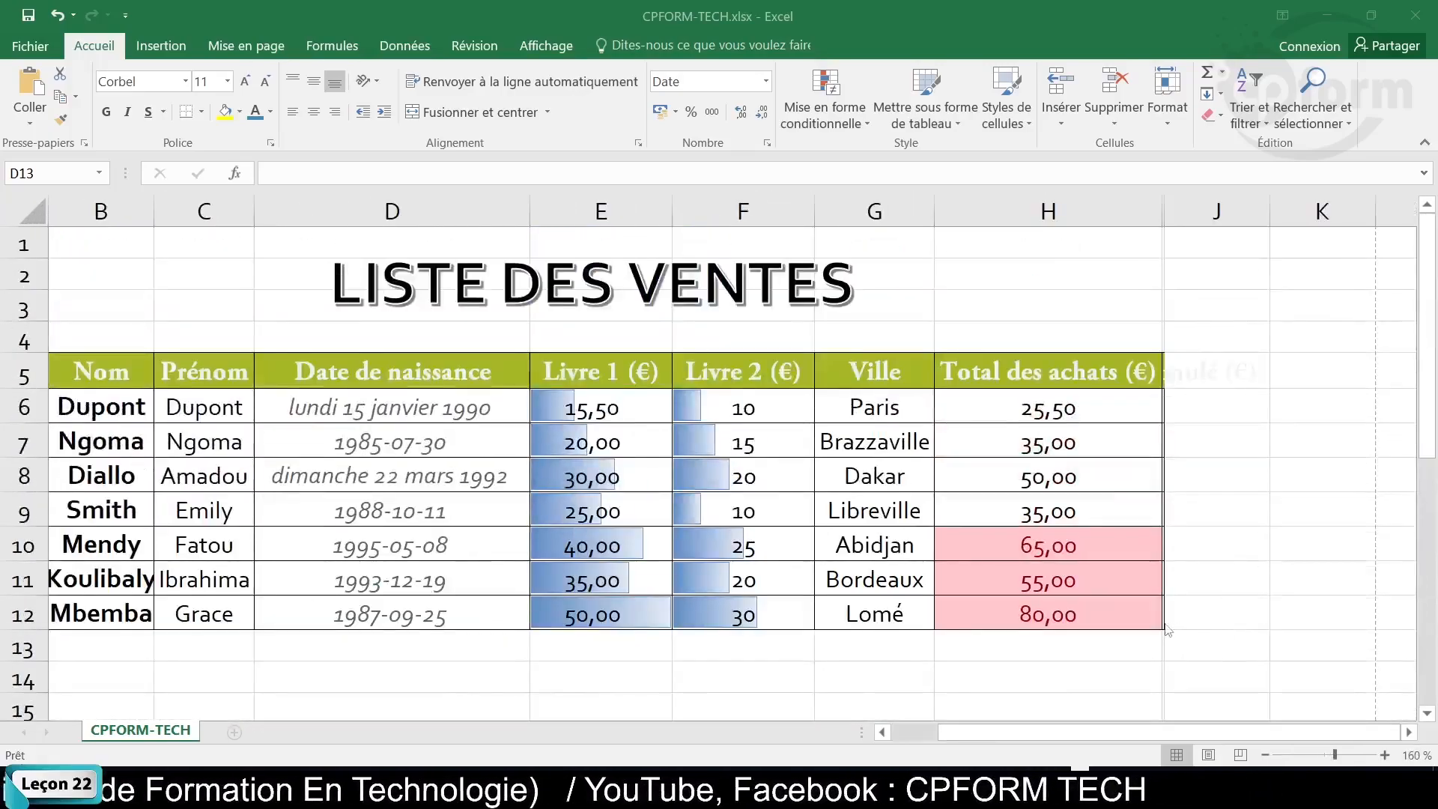
scroll(1166, 629, "up", 2)
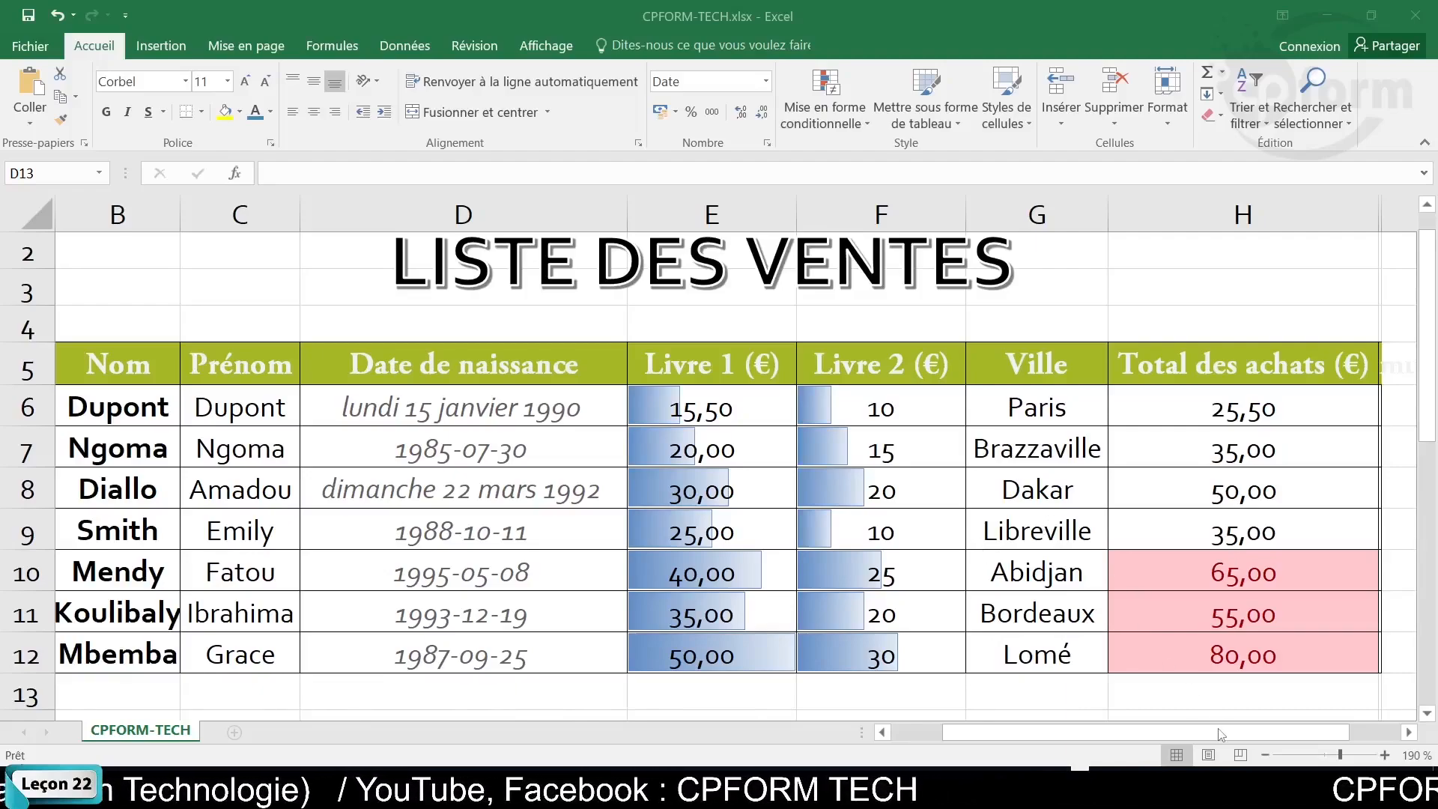
Display the worksheet in Normal view at 115% zoom
left_click(1115, 760)
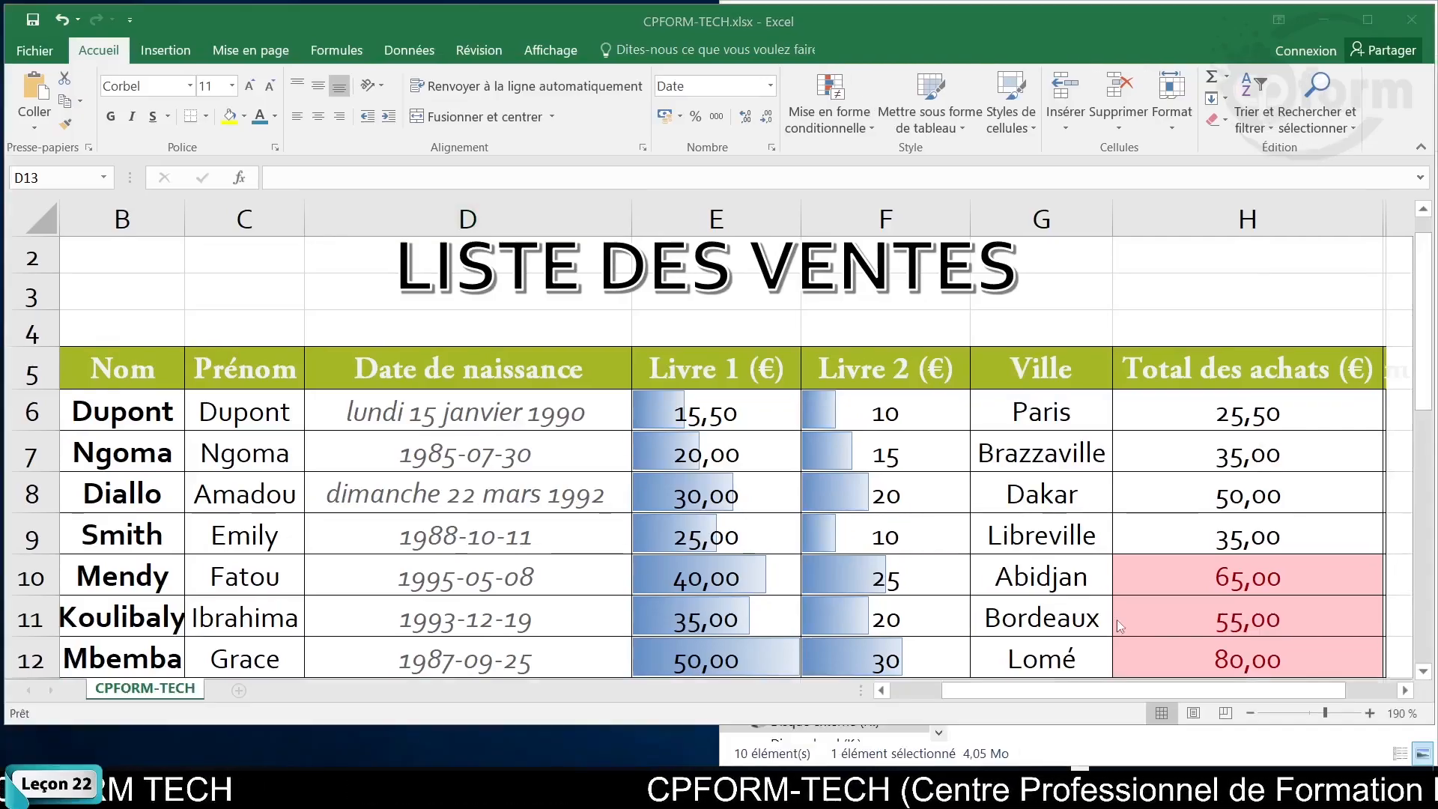
left_click(1162, 714)
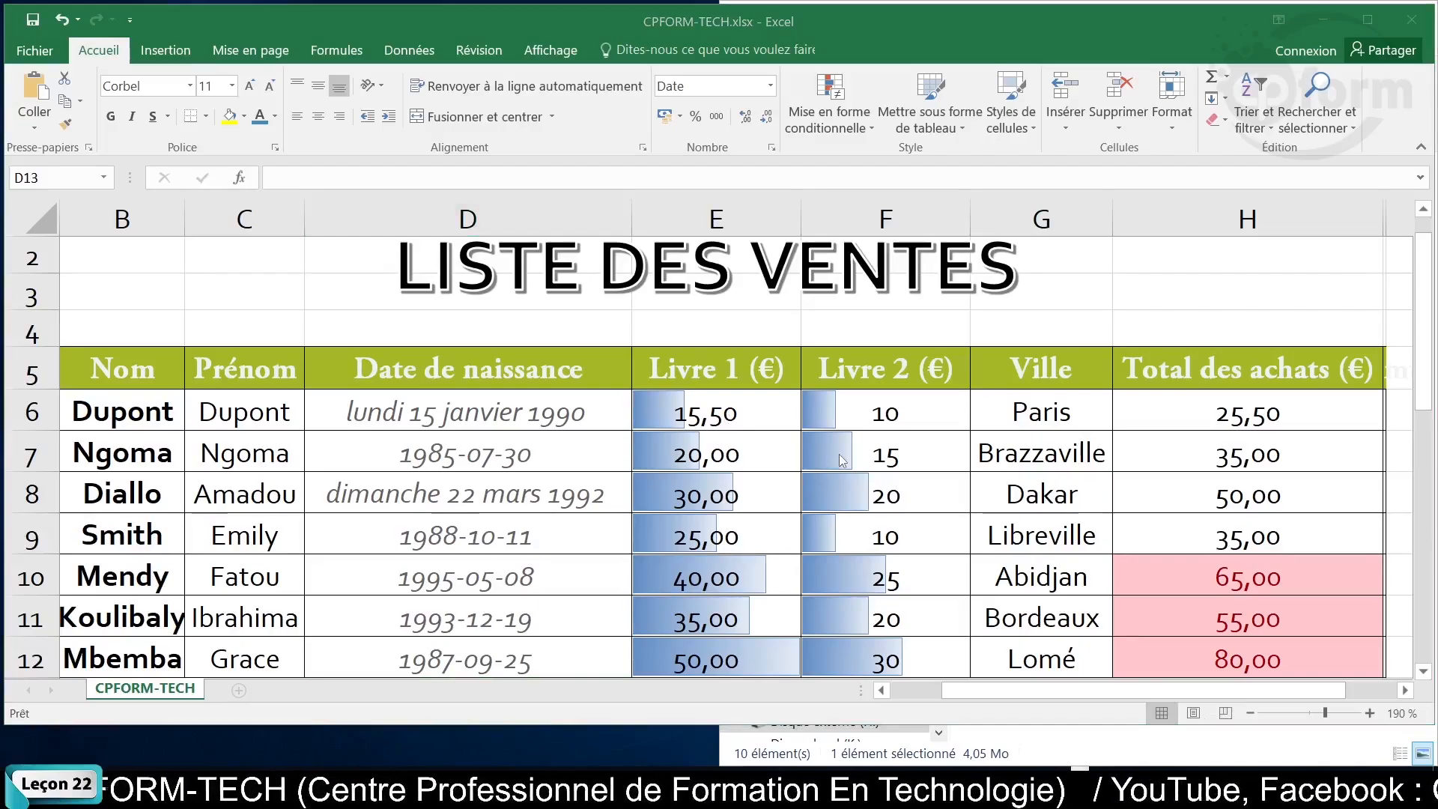
scroll(841, 460, "down", 5)
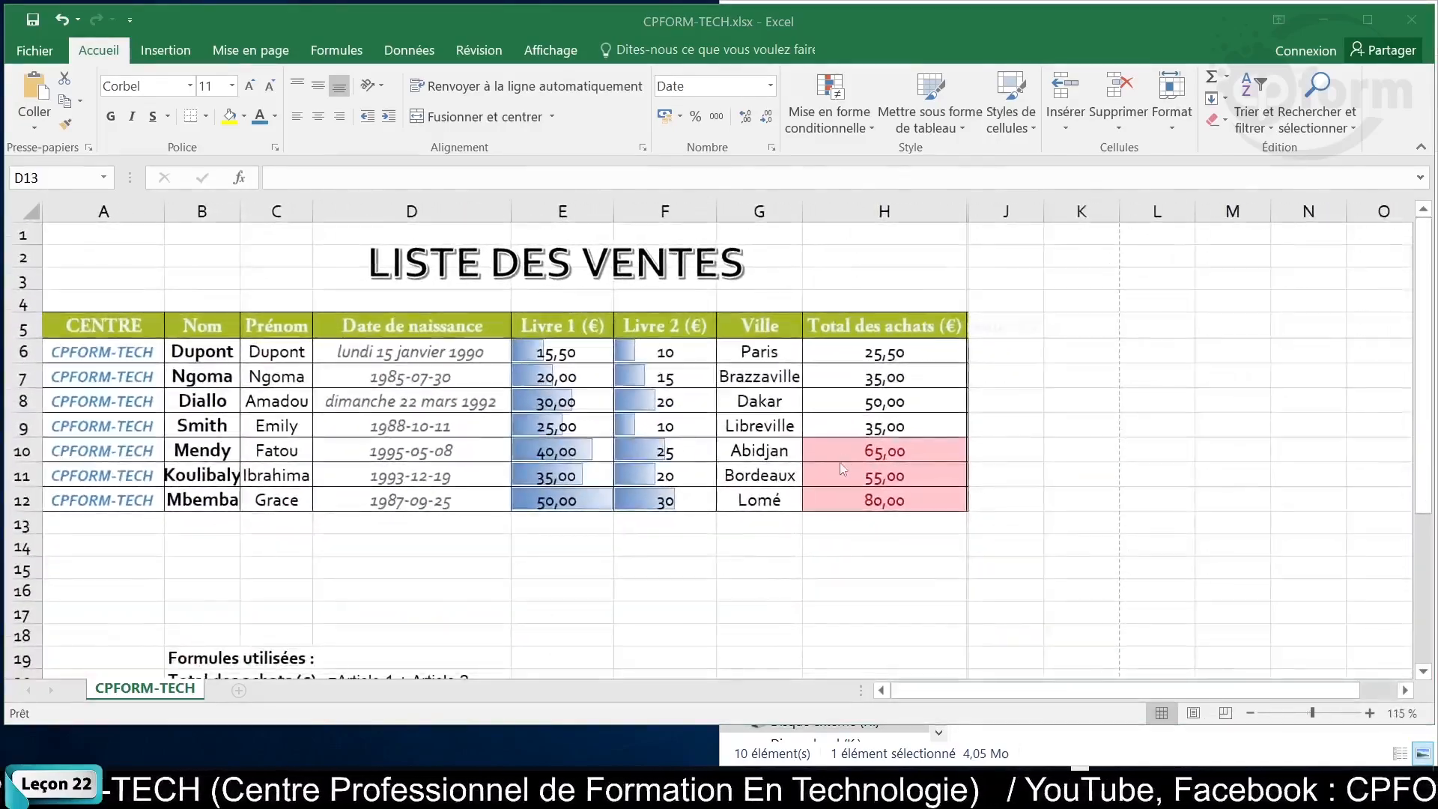
Switch the worksheet to Page Layout view and examine the page arrangement, ending at 70% zoom
left_click(1197, 717)
left_click(1195, 714)
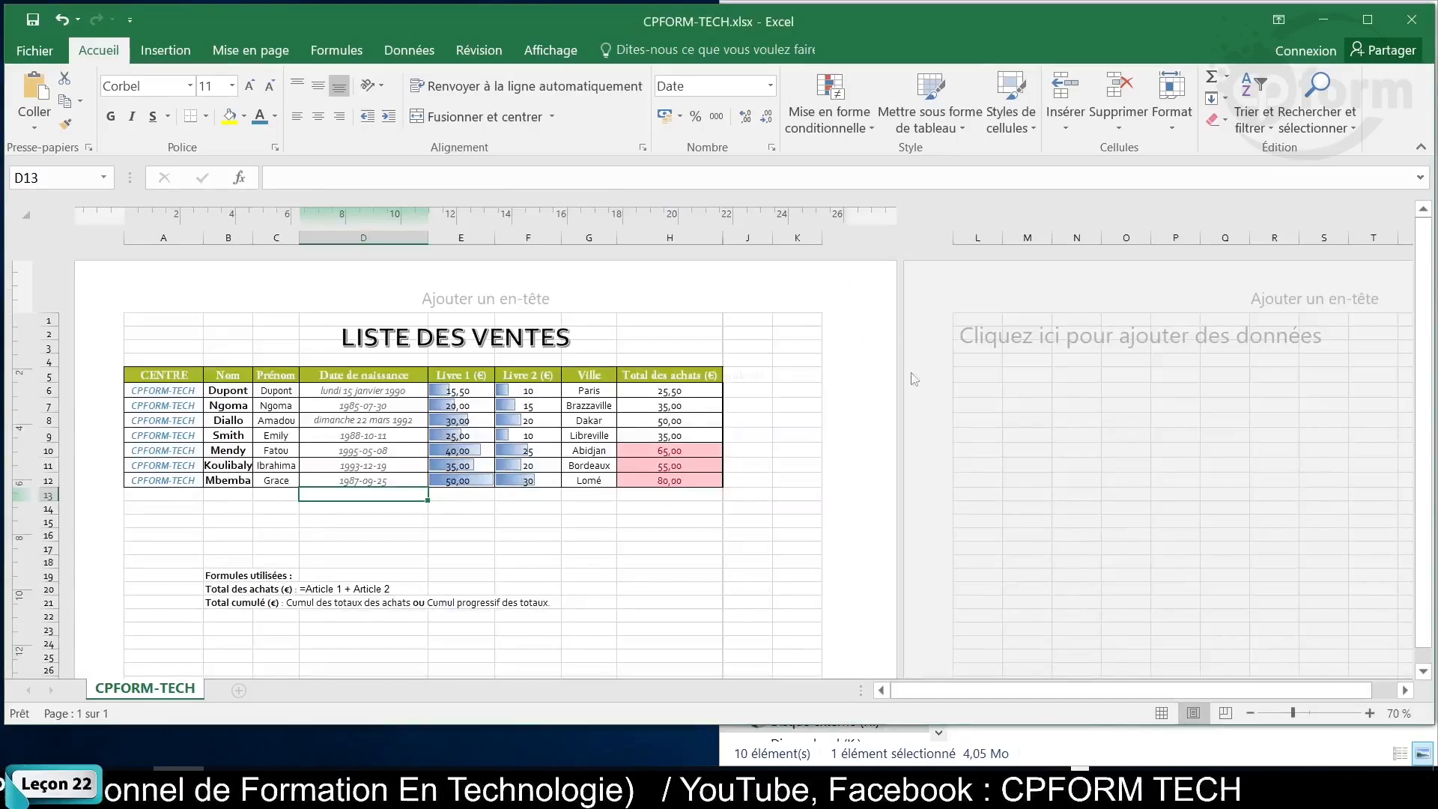
scroll(911, 376, "down", 3)
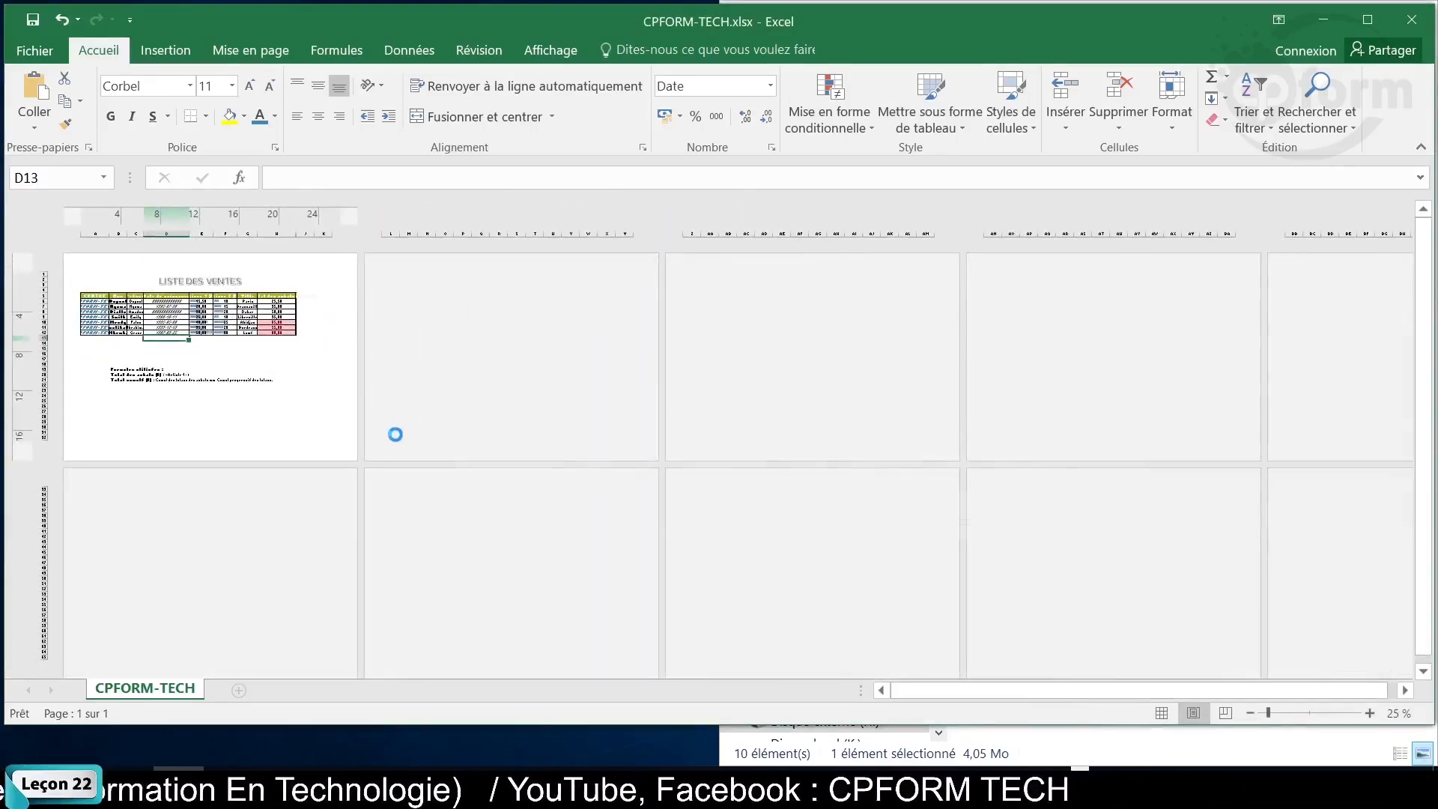
scroll(394, 429, "up", 4)
scroll(609, 459, "down", 2)
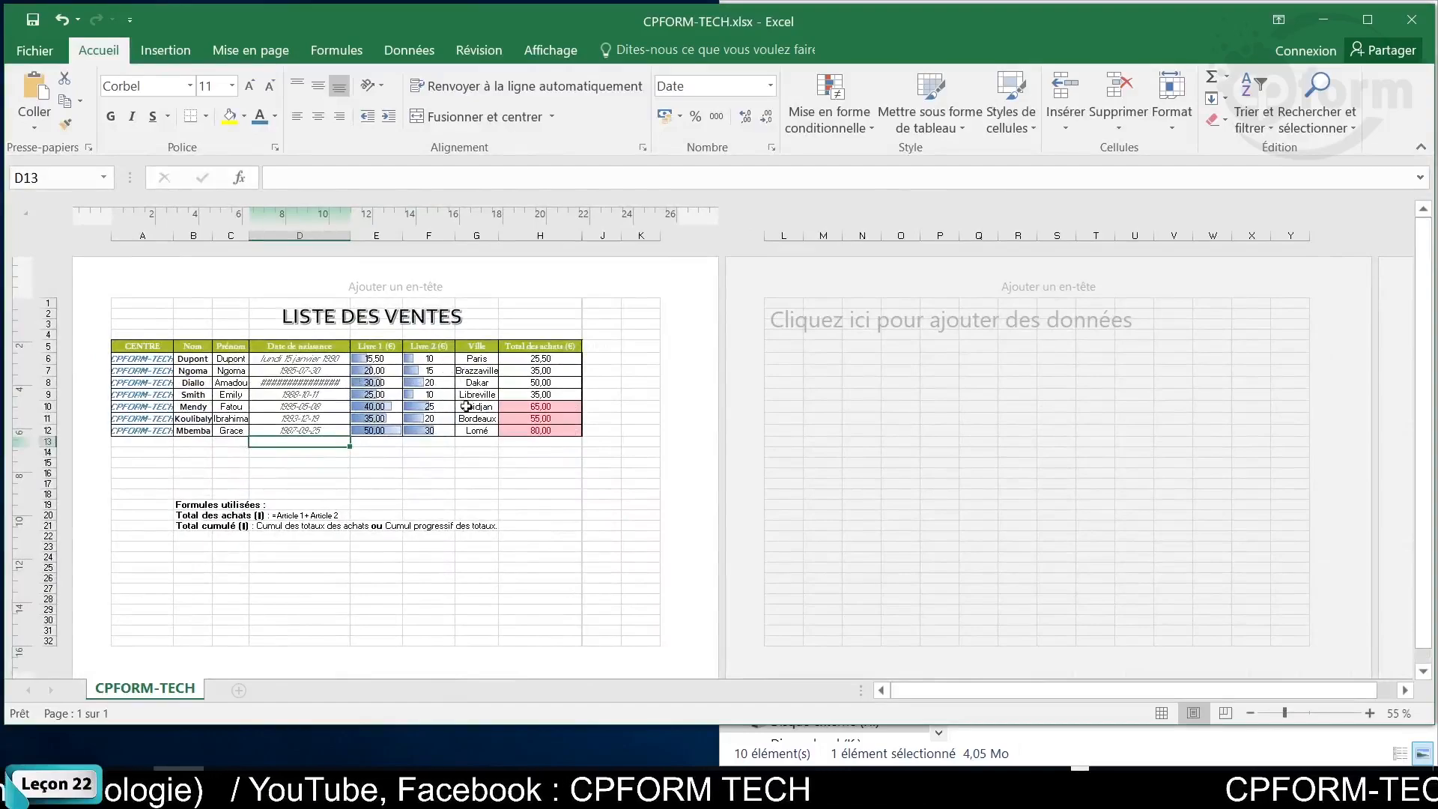
scroll(374, 397, "up", 1)
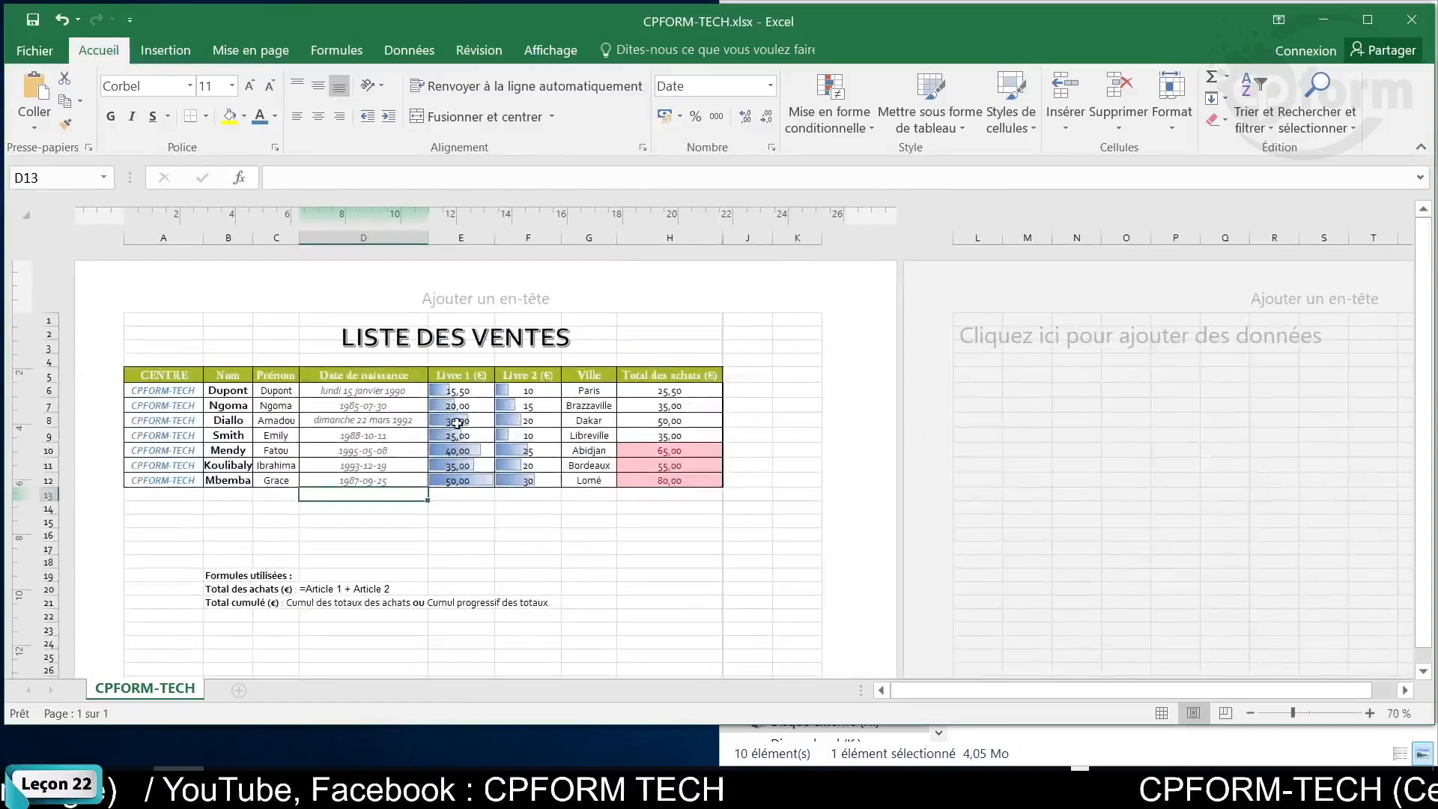
Widen the Total des achats column (H) until it reaches the right margin of the first page
left_click(715, 335)
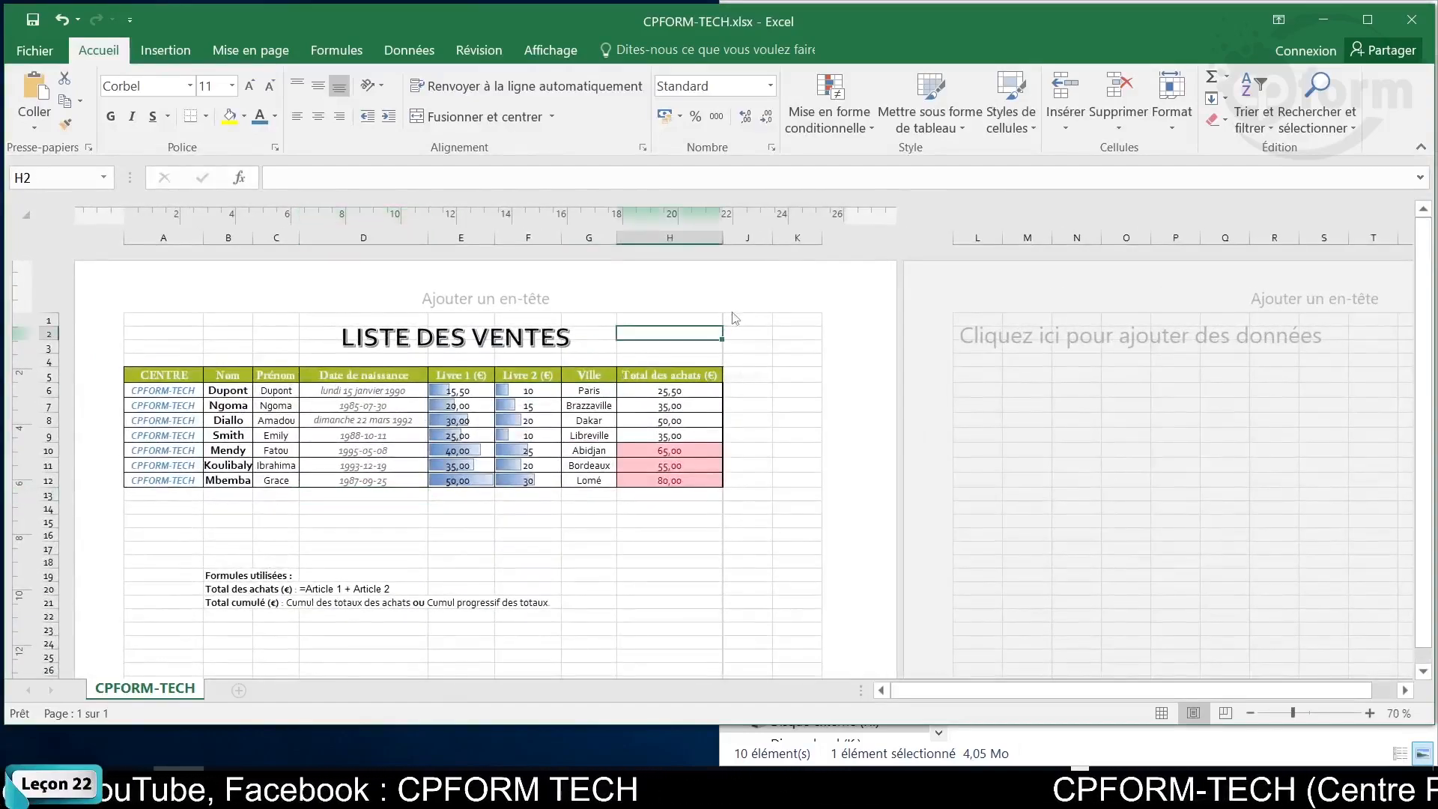
left_click_drag(719, 232, 823, 257)
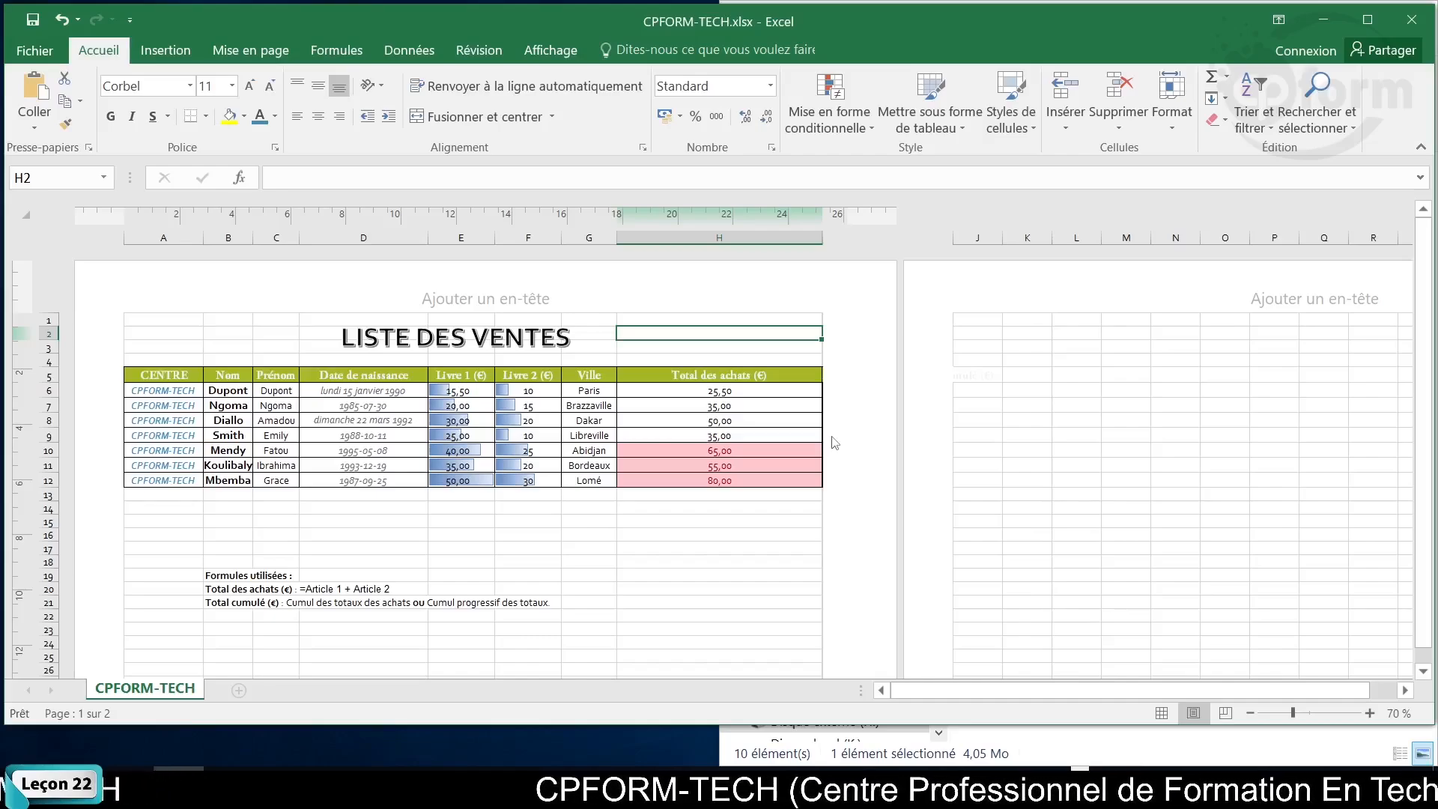
left_click(1129, 786)
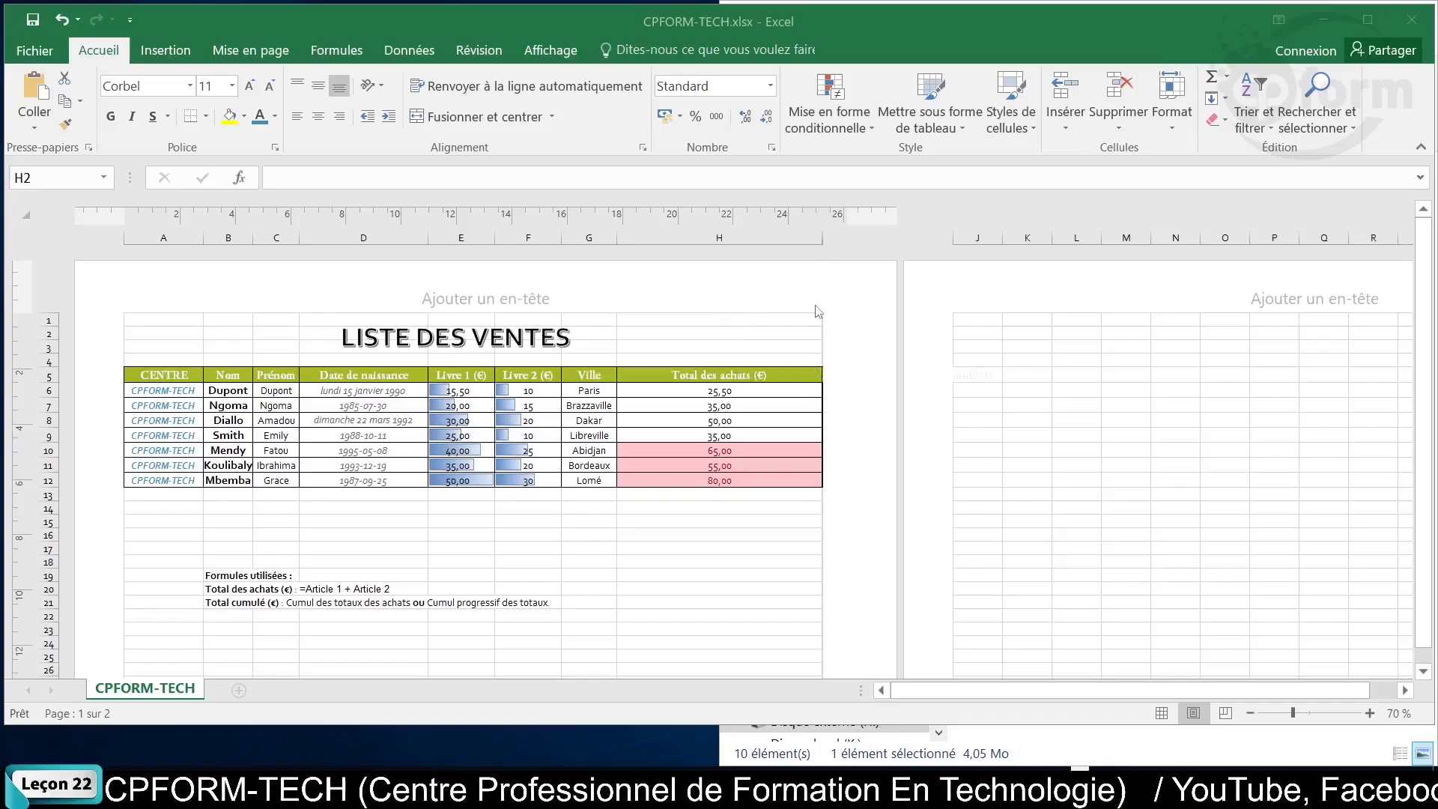
Widen column H well past the first page's margin so that it moves onto the second page
left_click(813, 216)
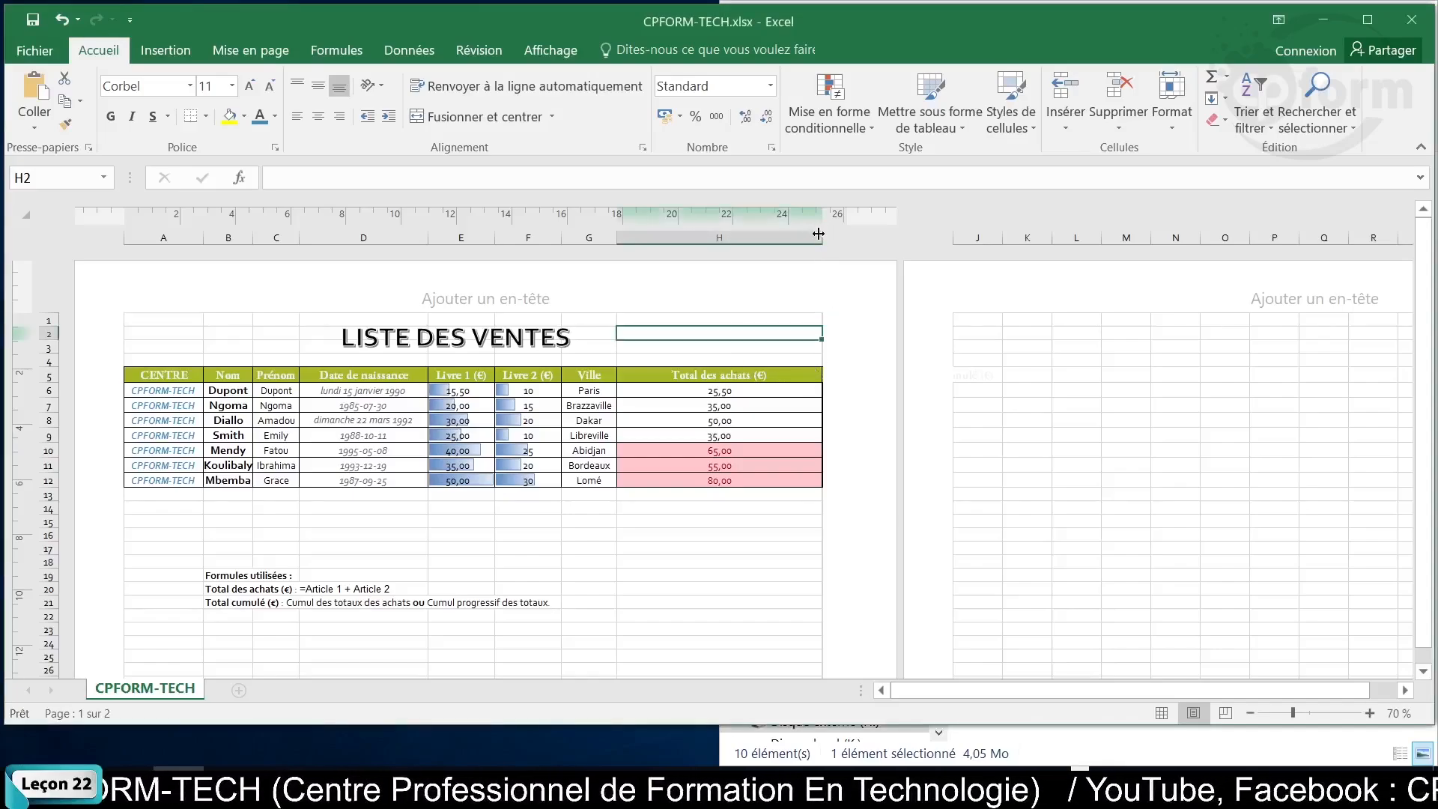
left_click_drag(818, 234, 1078, 255)
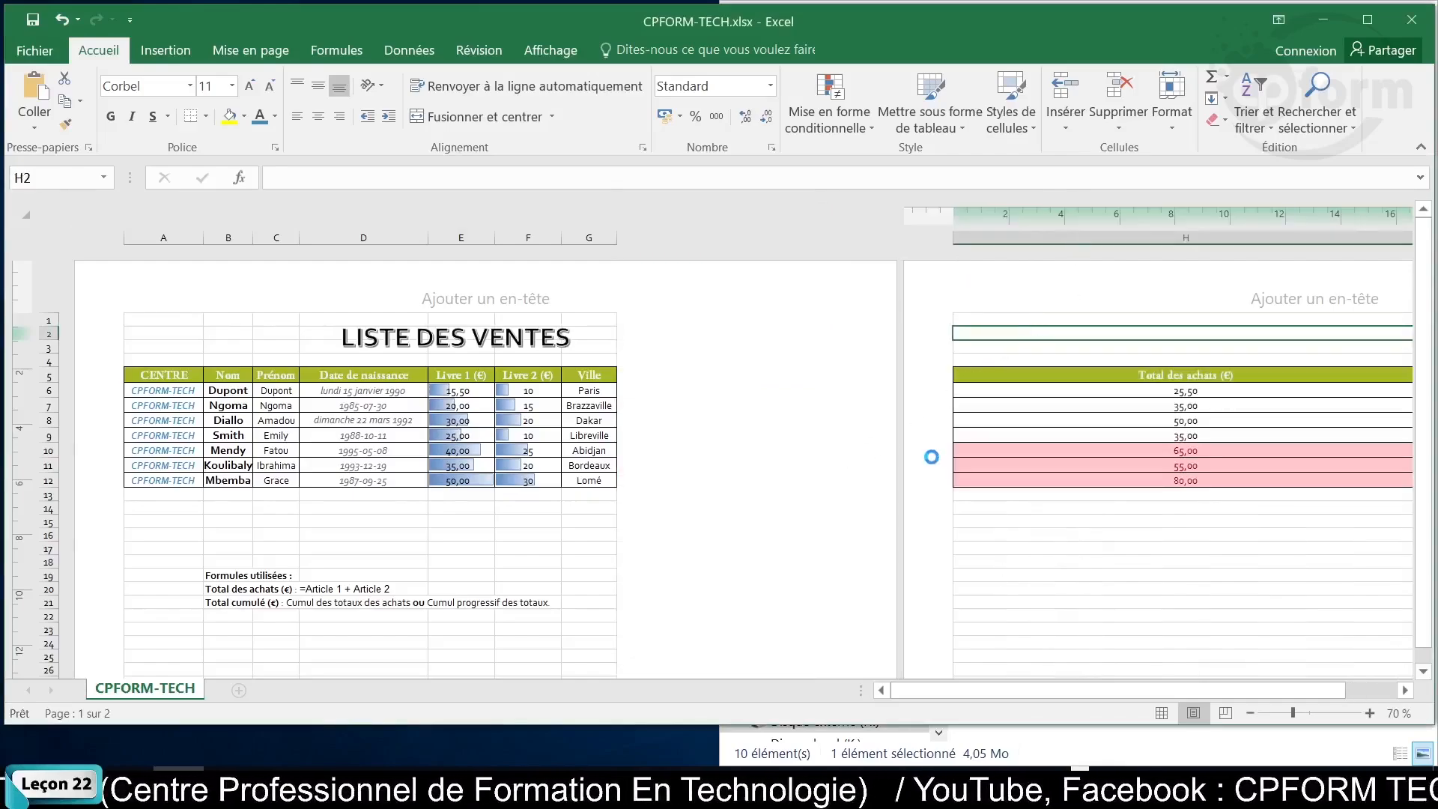
scroll(931, 456, "down", 3)
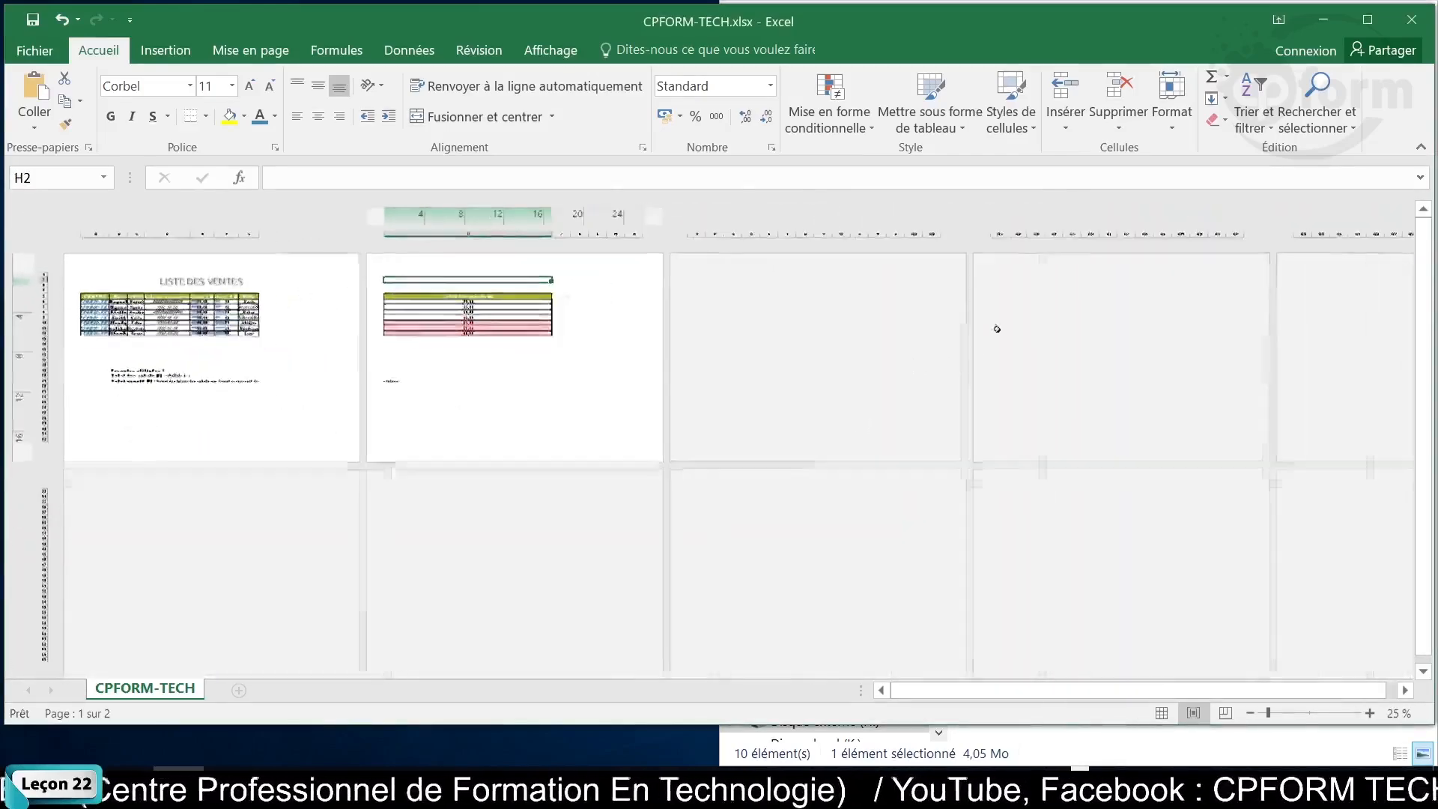
Return to Normal view and examine the dashed page-break lines around column H
left_click(1161, 713)
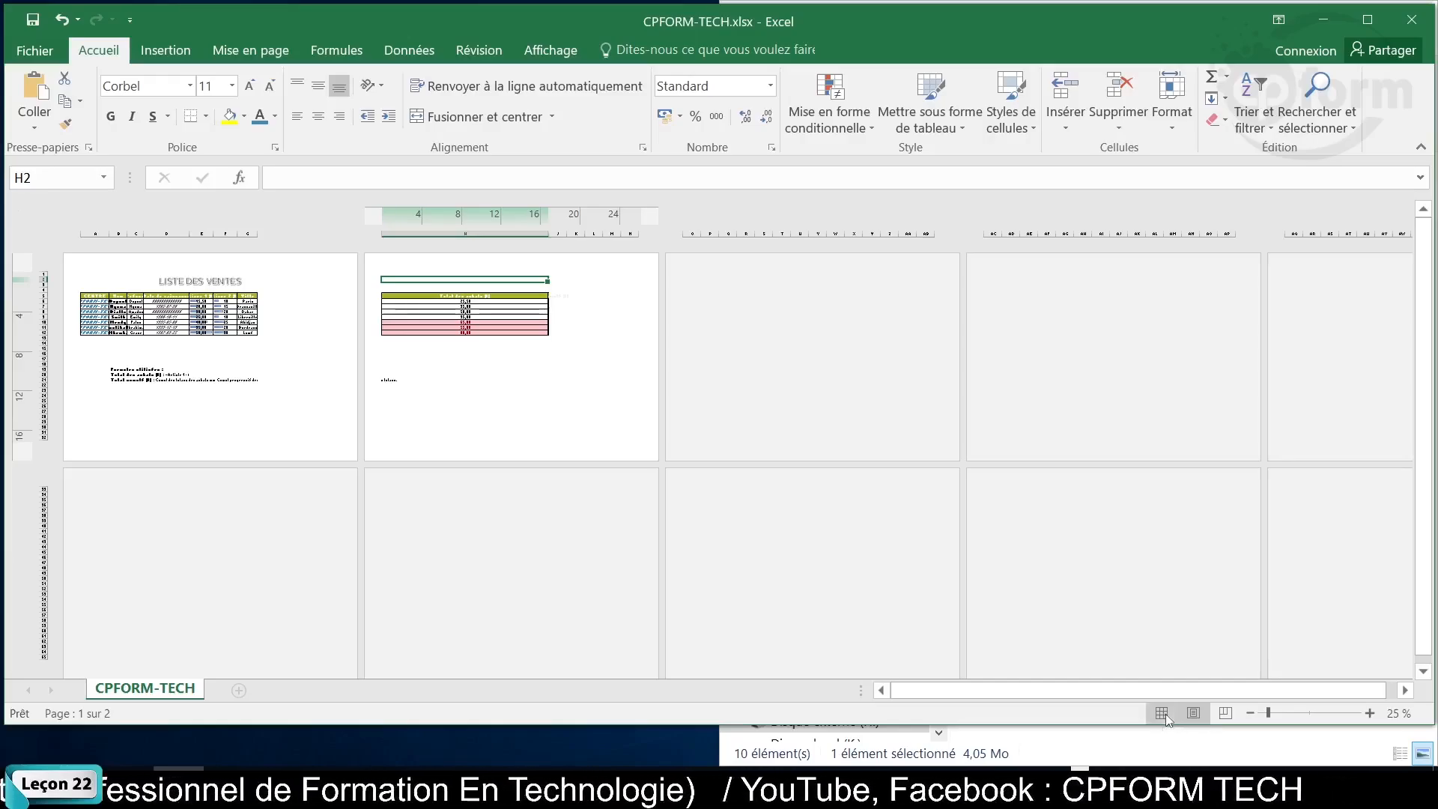
scroll(805, 519, "down", 3)
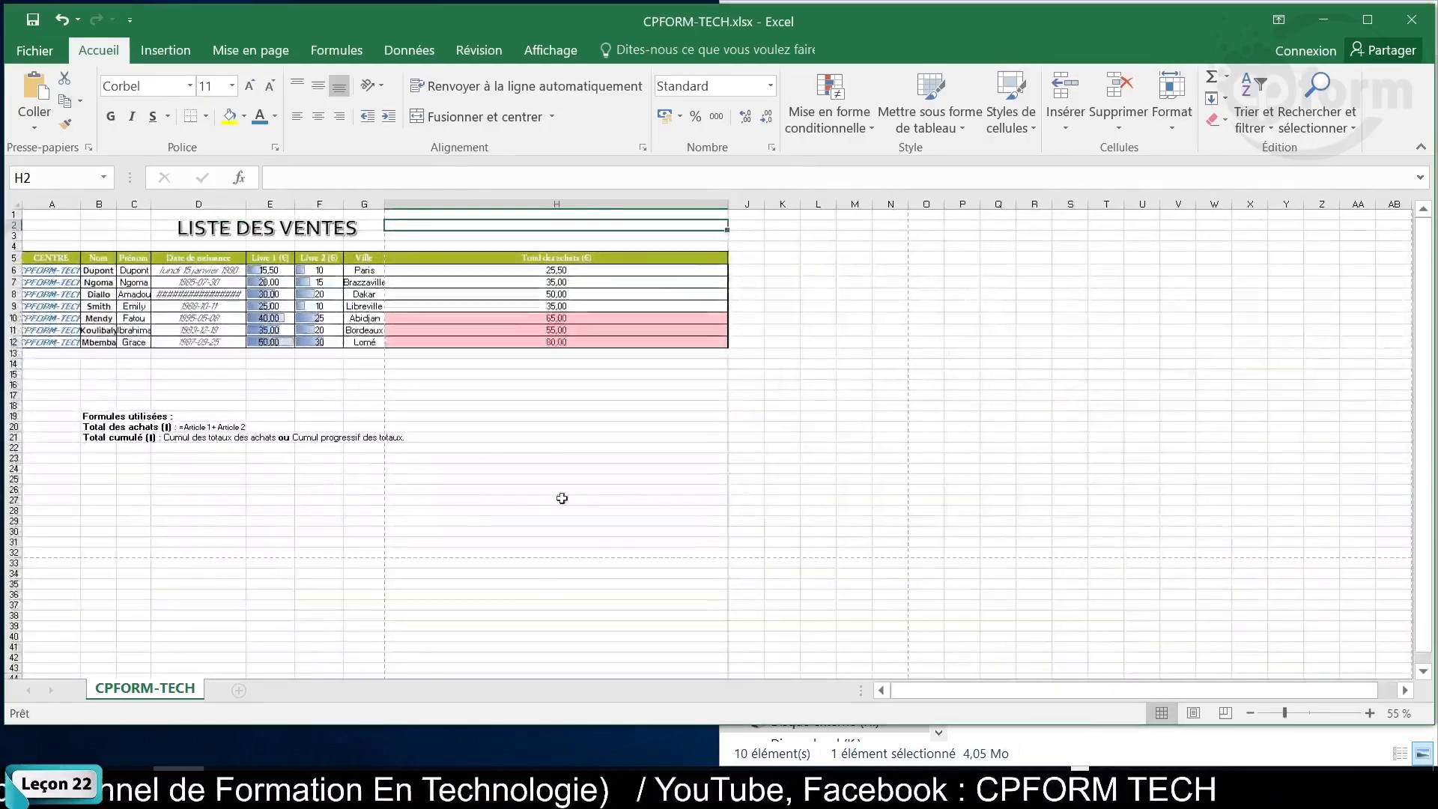
left_click(481, 500)
scroll(539, 517, "up", 2)
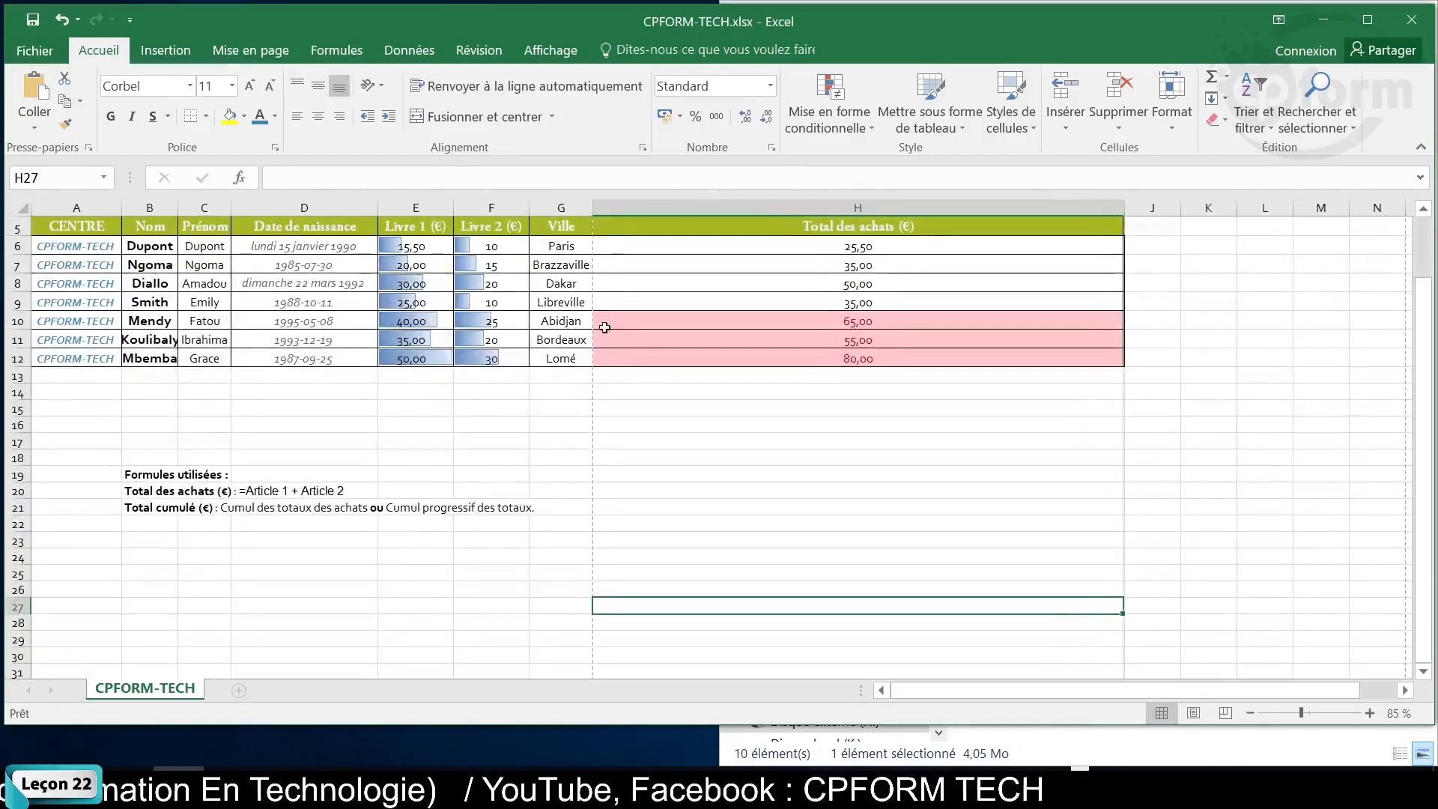
scroll(771, 426, "up", 5)
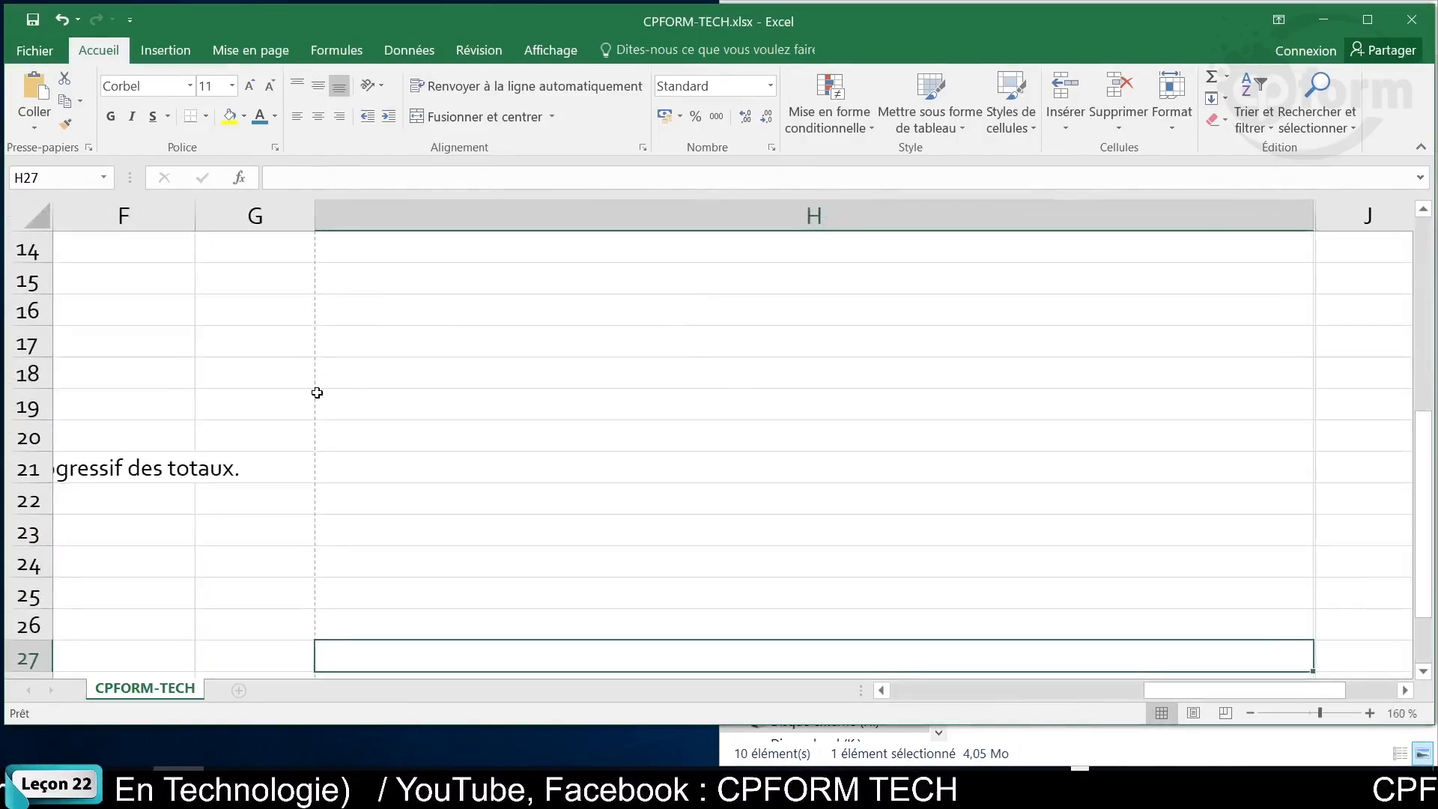
scroll(450, 433, "down", 7)
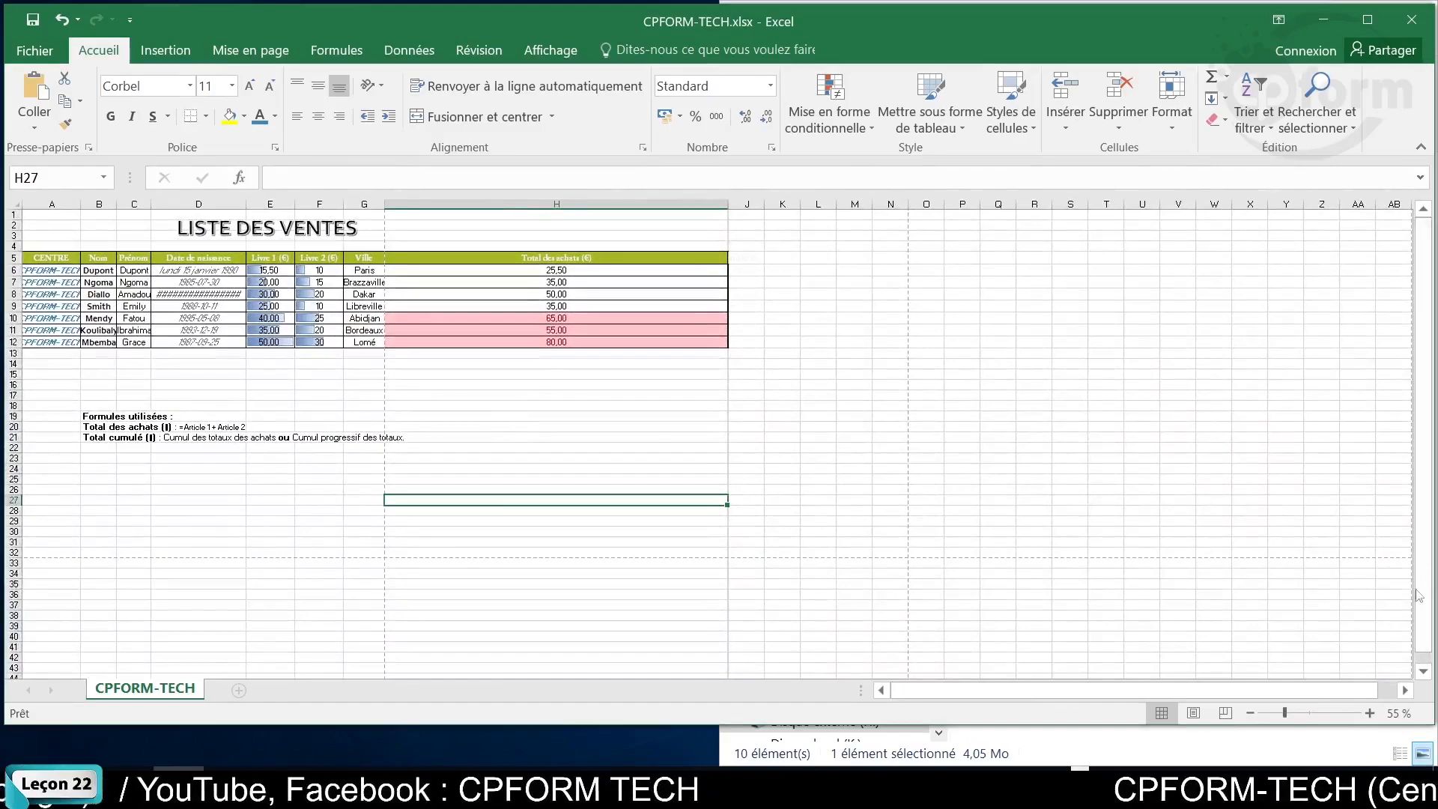
Switch to Page Break Preview and examine how the table is divided between pages, ending at 70% zoom
left_click(1225, 713)
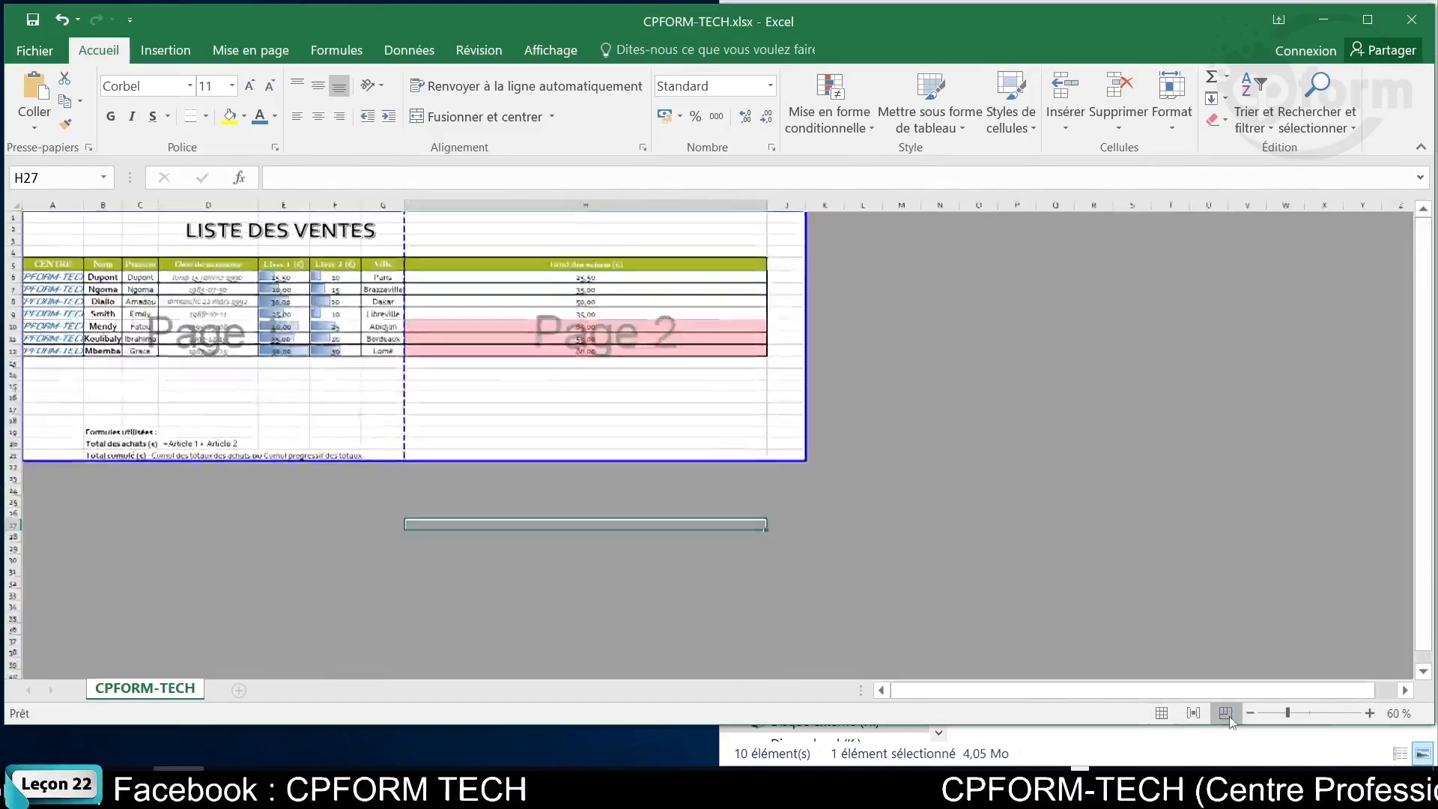
scroll(673, 431, "down", 2)
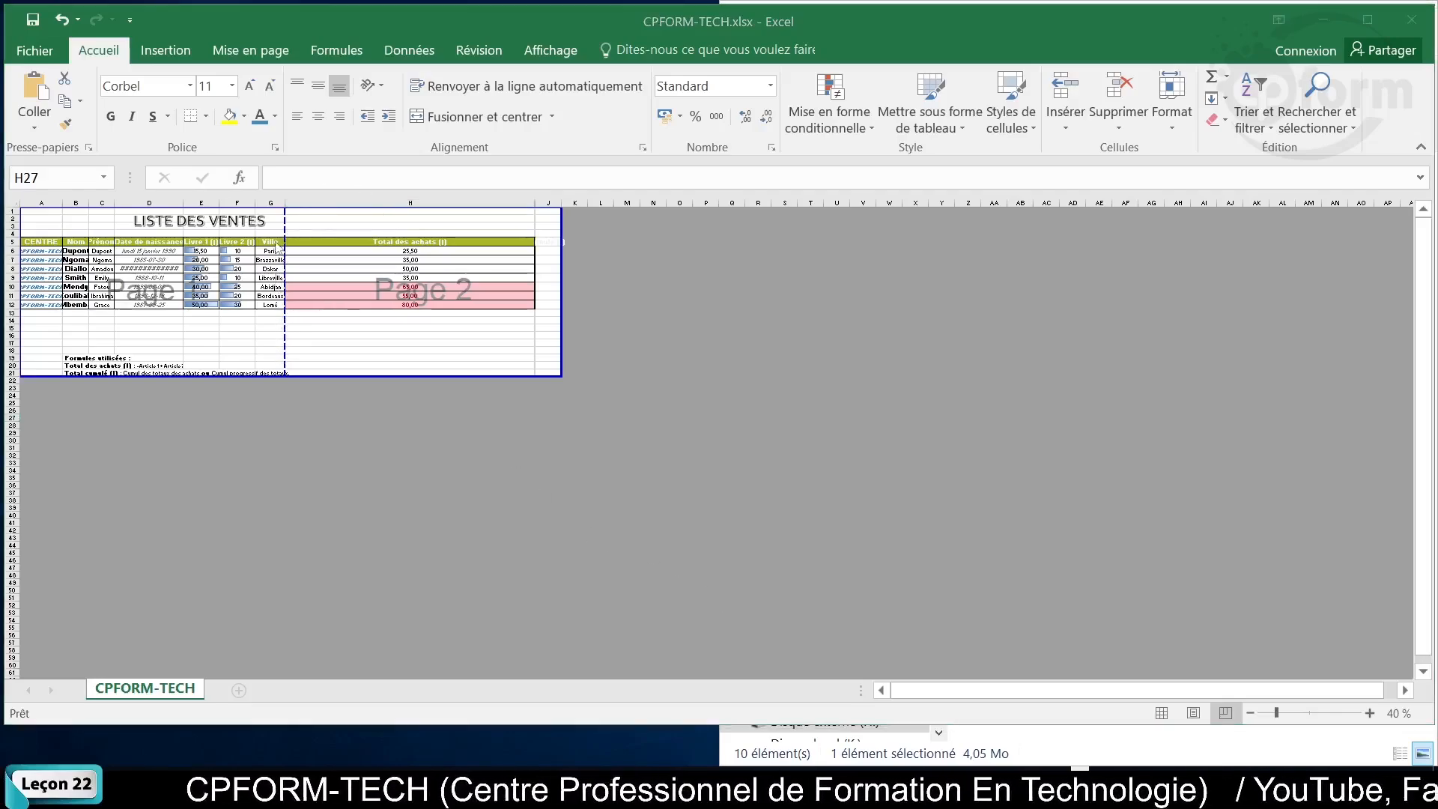
scroll(517, 242, "up", 2)
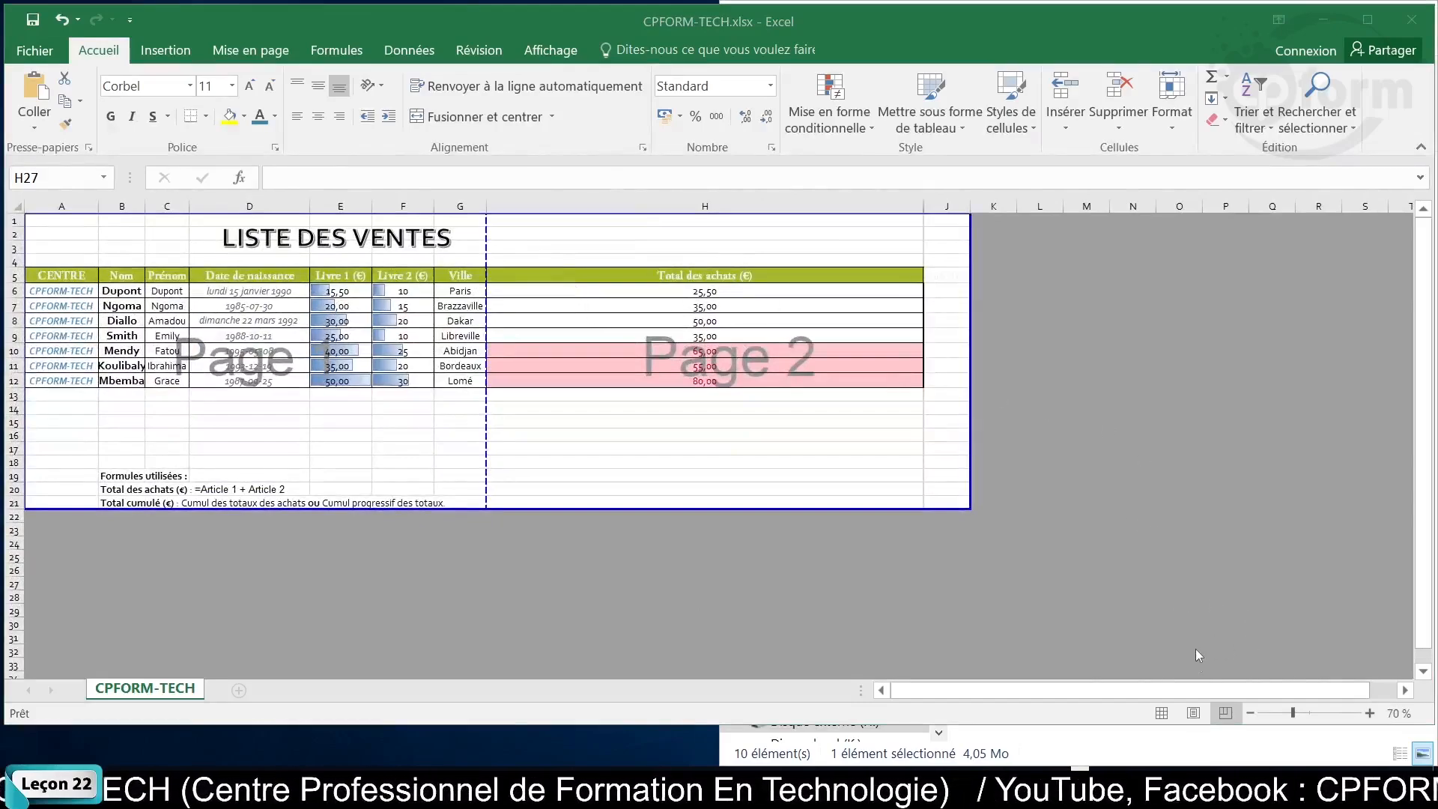
Compare the sales list in Normal view at 115% zoom with its page division in Page Layout view, ending at 85% zoom
left_click(1161, 713)
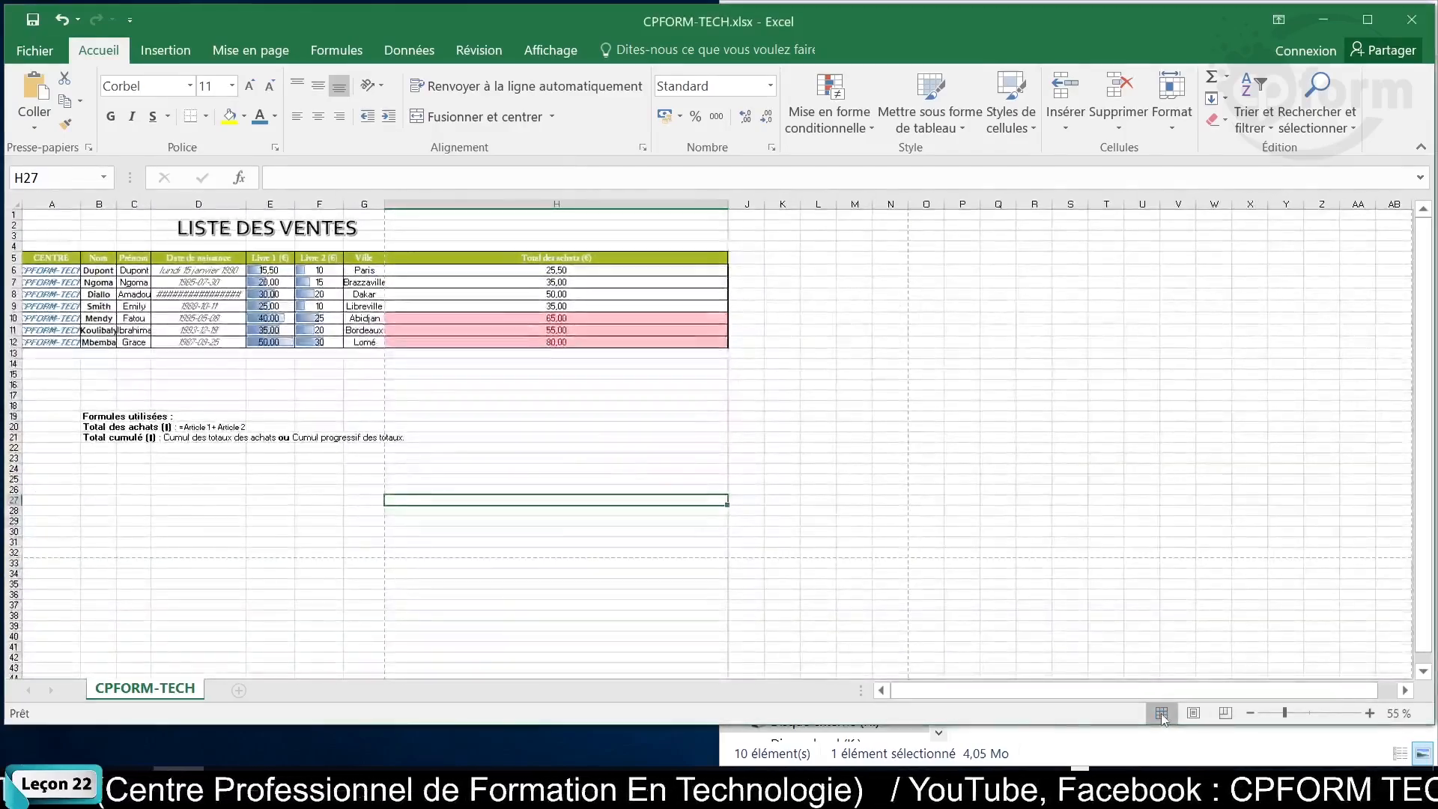
scroll(719, 532, "up", 4)
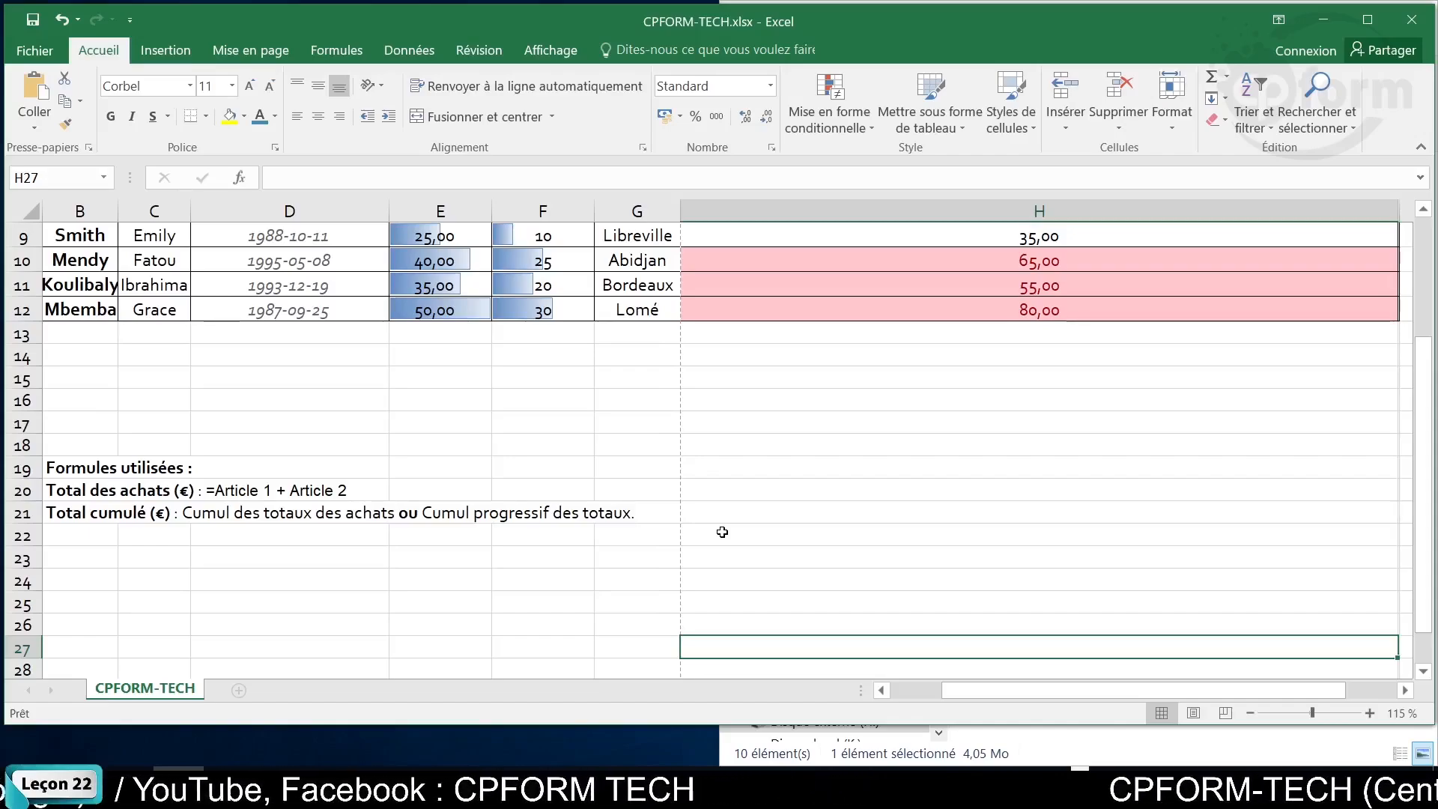
left_click(1193, 712)
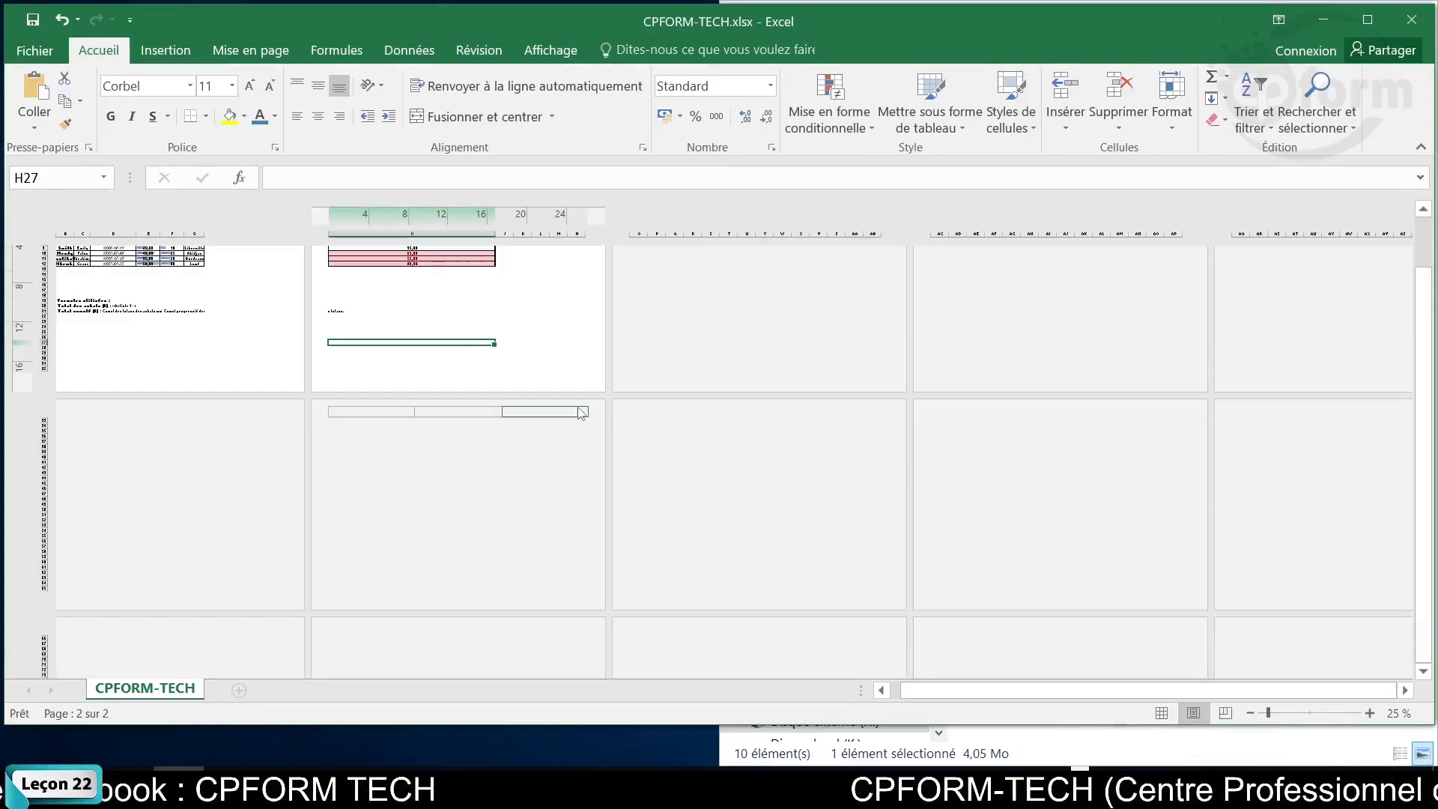
scroll(582, 420, "up", 3)
scroll(379, 378, "up", 8)
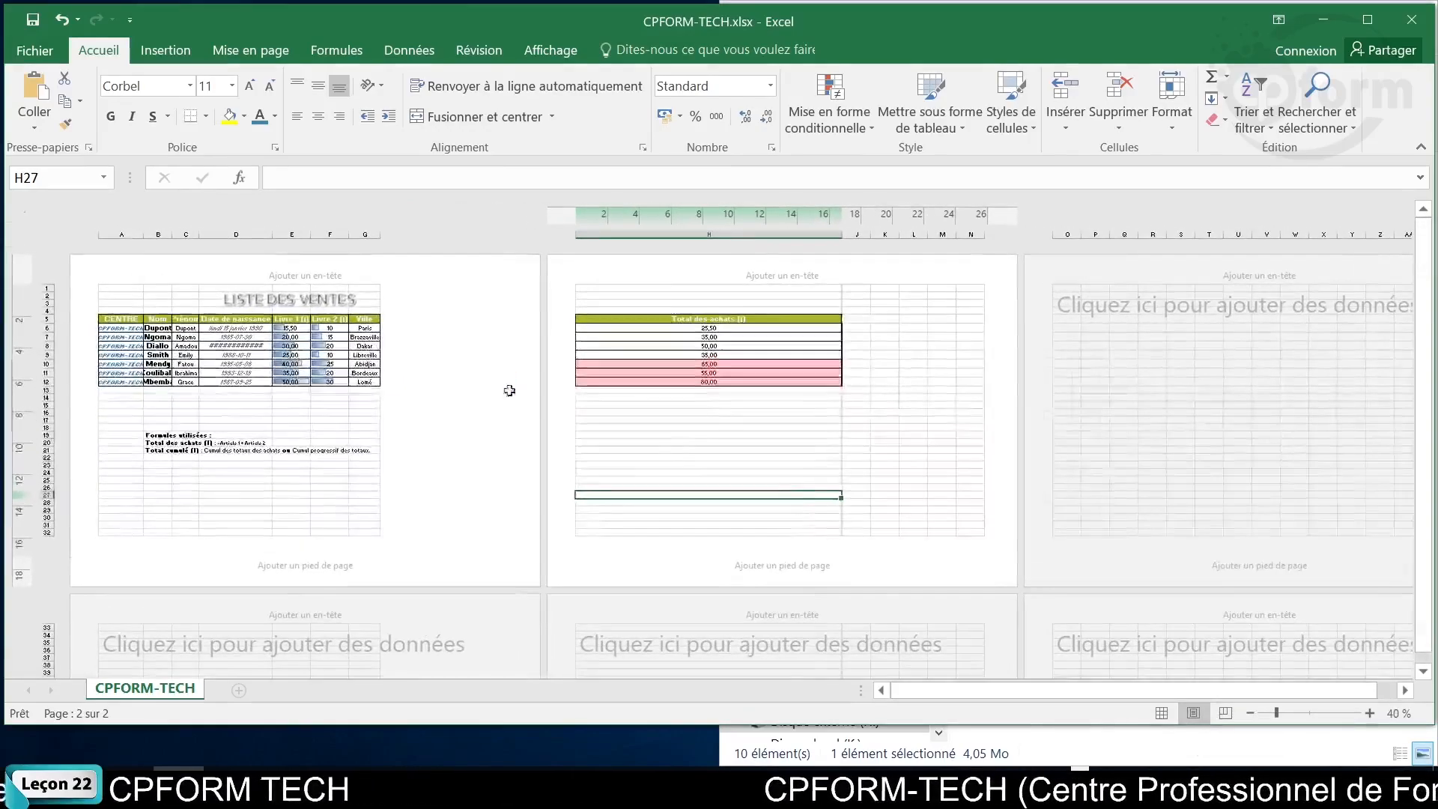
scroll(808, 475, "up", 1)
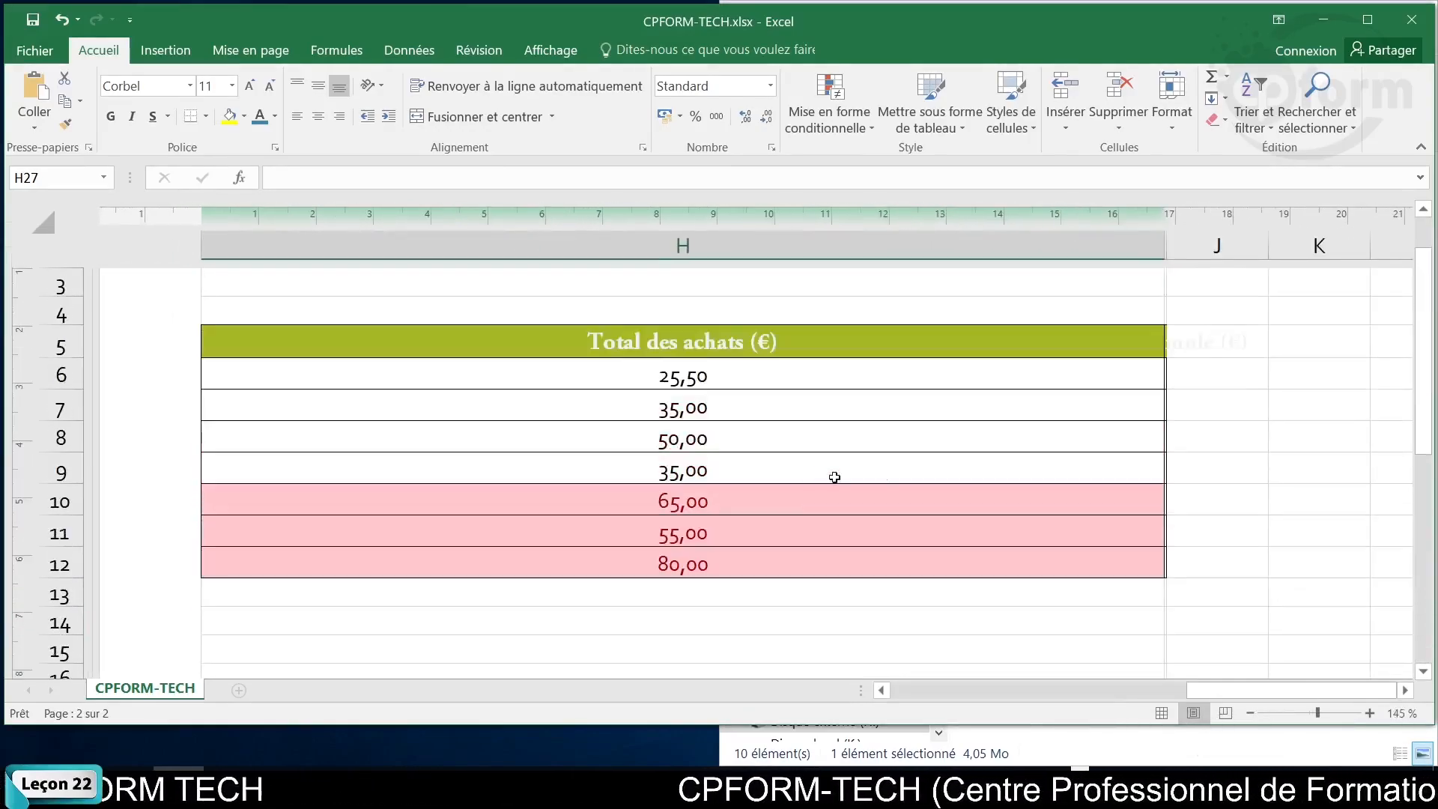
scroll(958, 468, "down", 4)
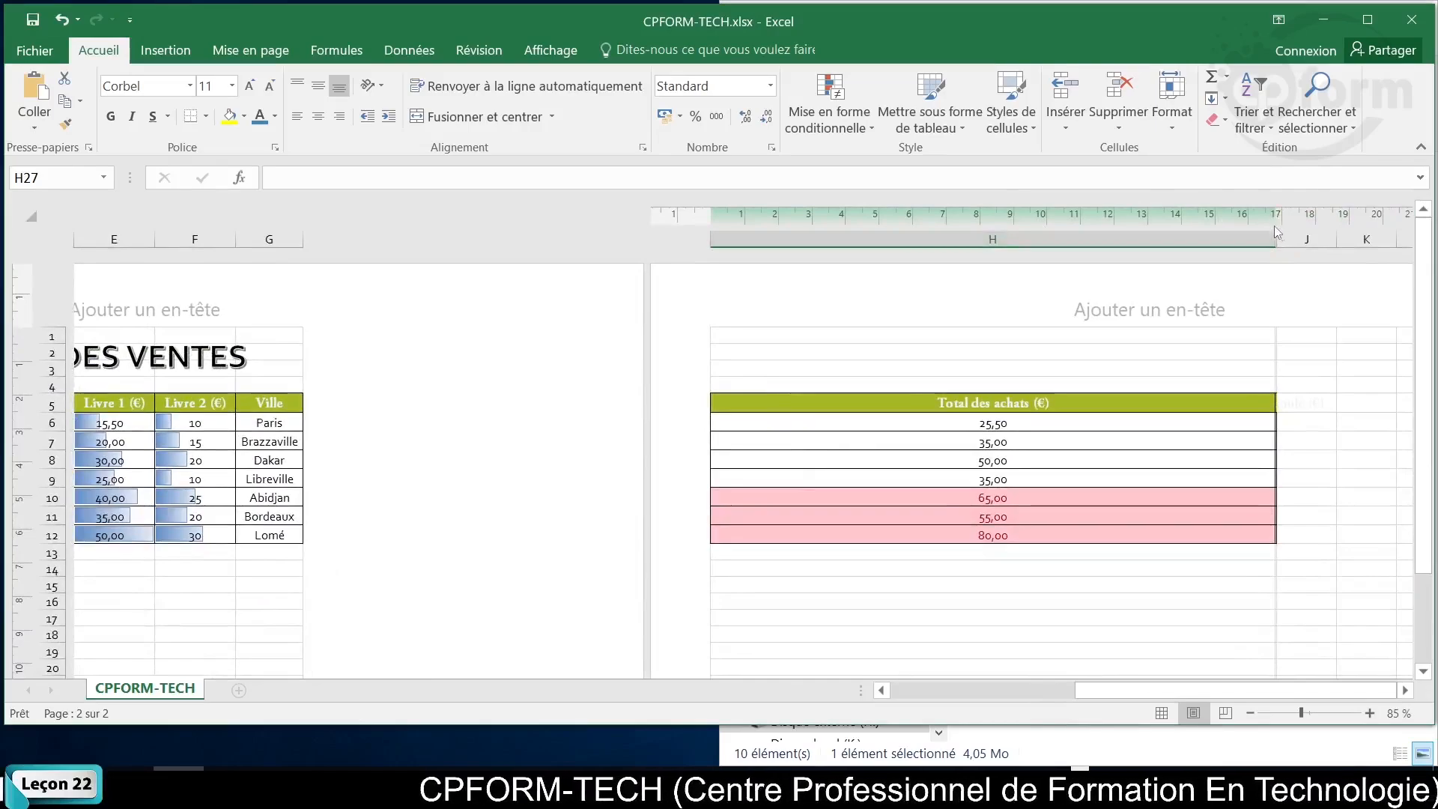
Collapse columns G and H to zero width and widen the hidden Total cumulé column (I) to the first page's right margin
left_click_drag(1275, 245, 640, 288)
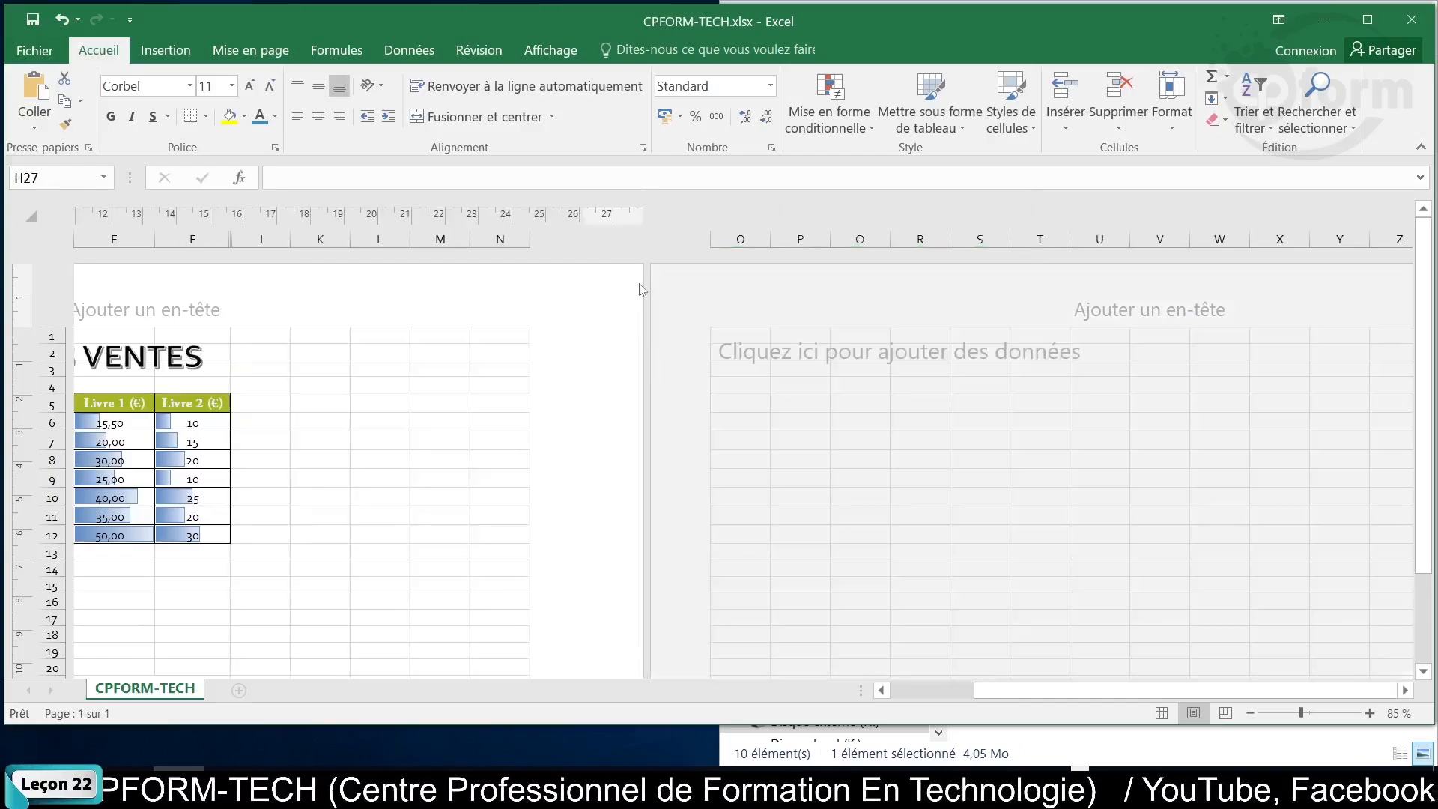
left_click(228, 329)
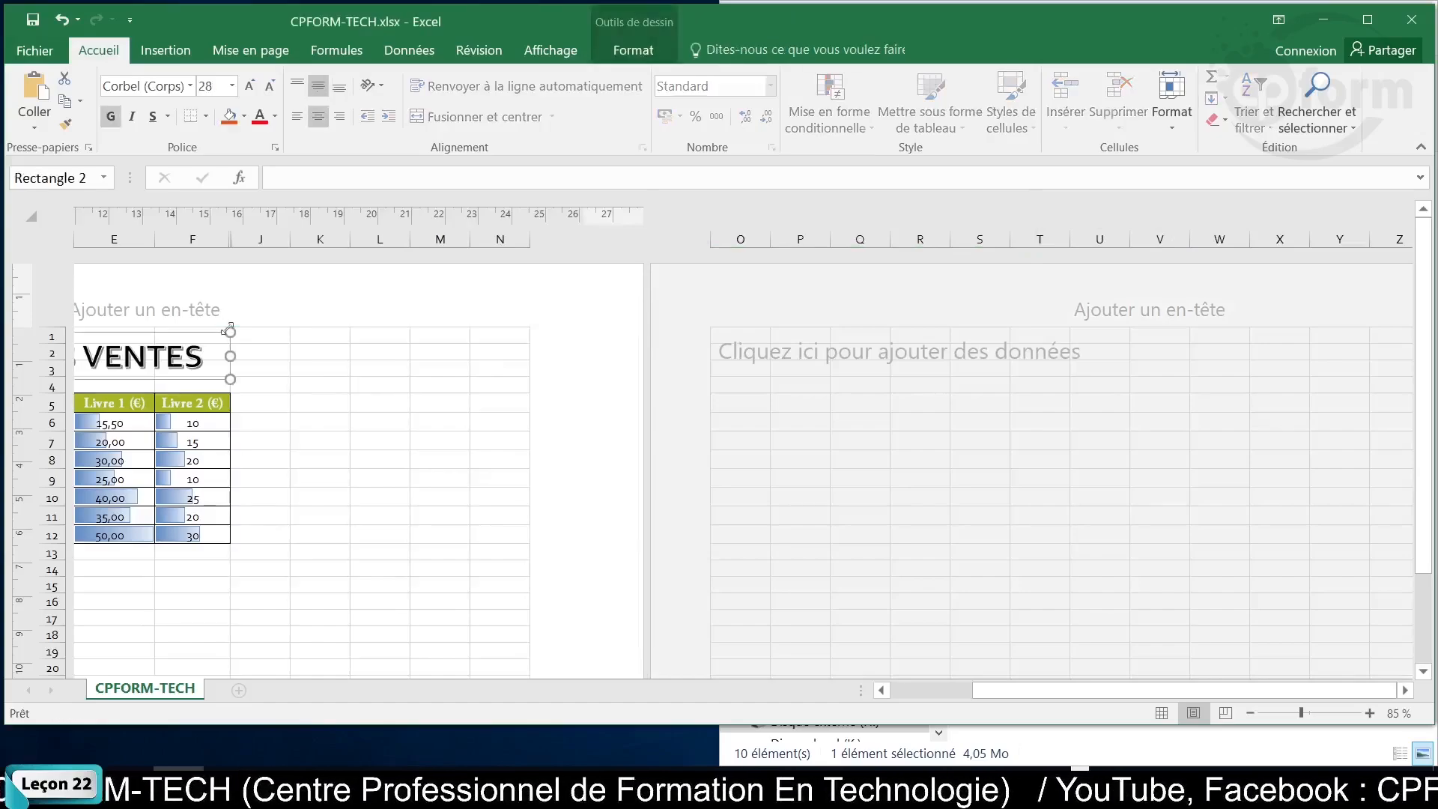
left_click_drag(234, 234, 530, 278)
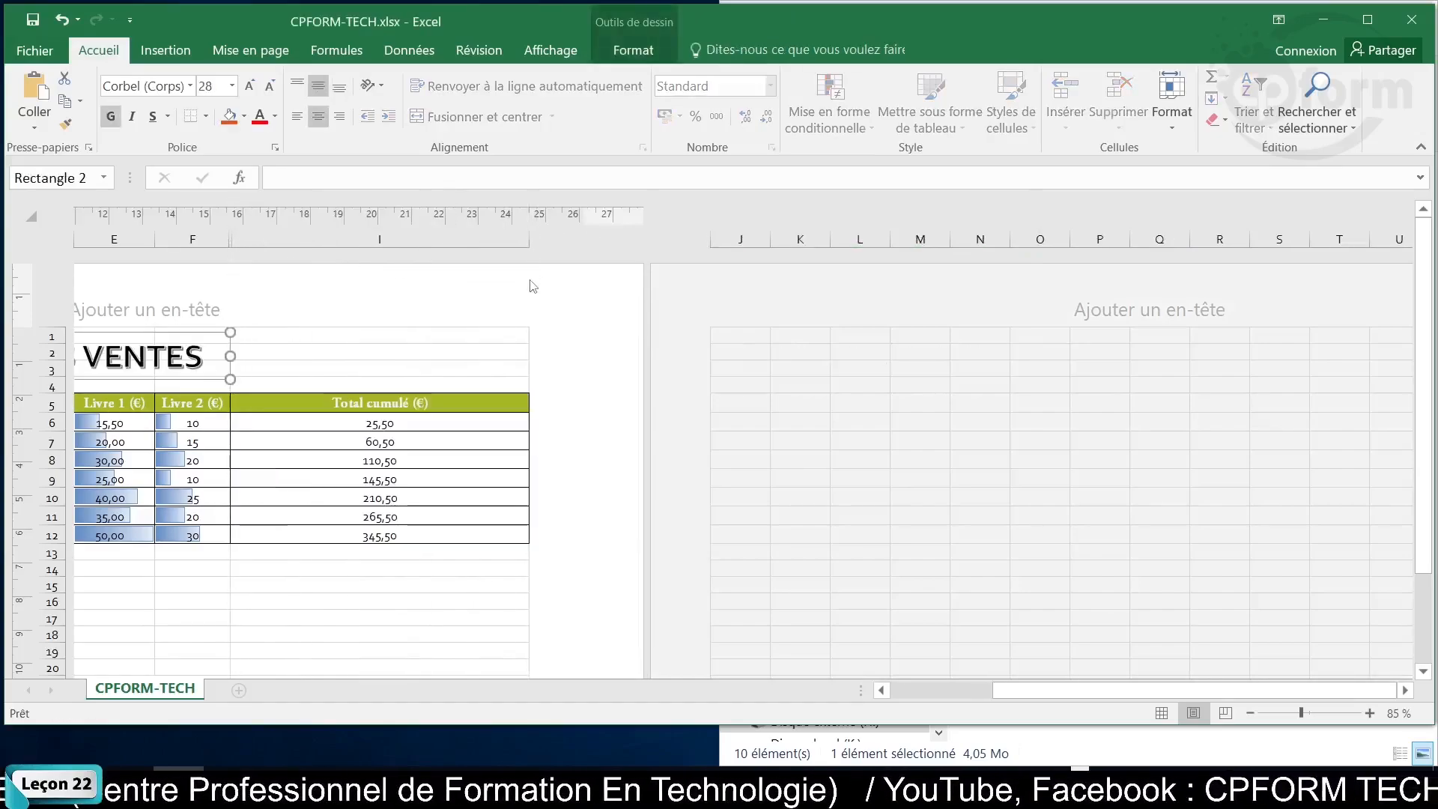
Maximize the workbook window and show the full sales list page at 85% zoom
scroll(529, 307, "down", 5)
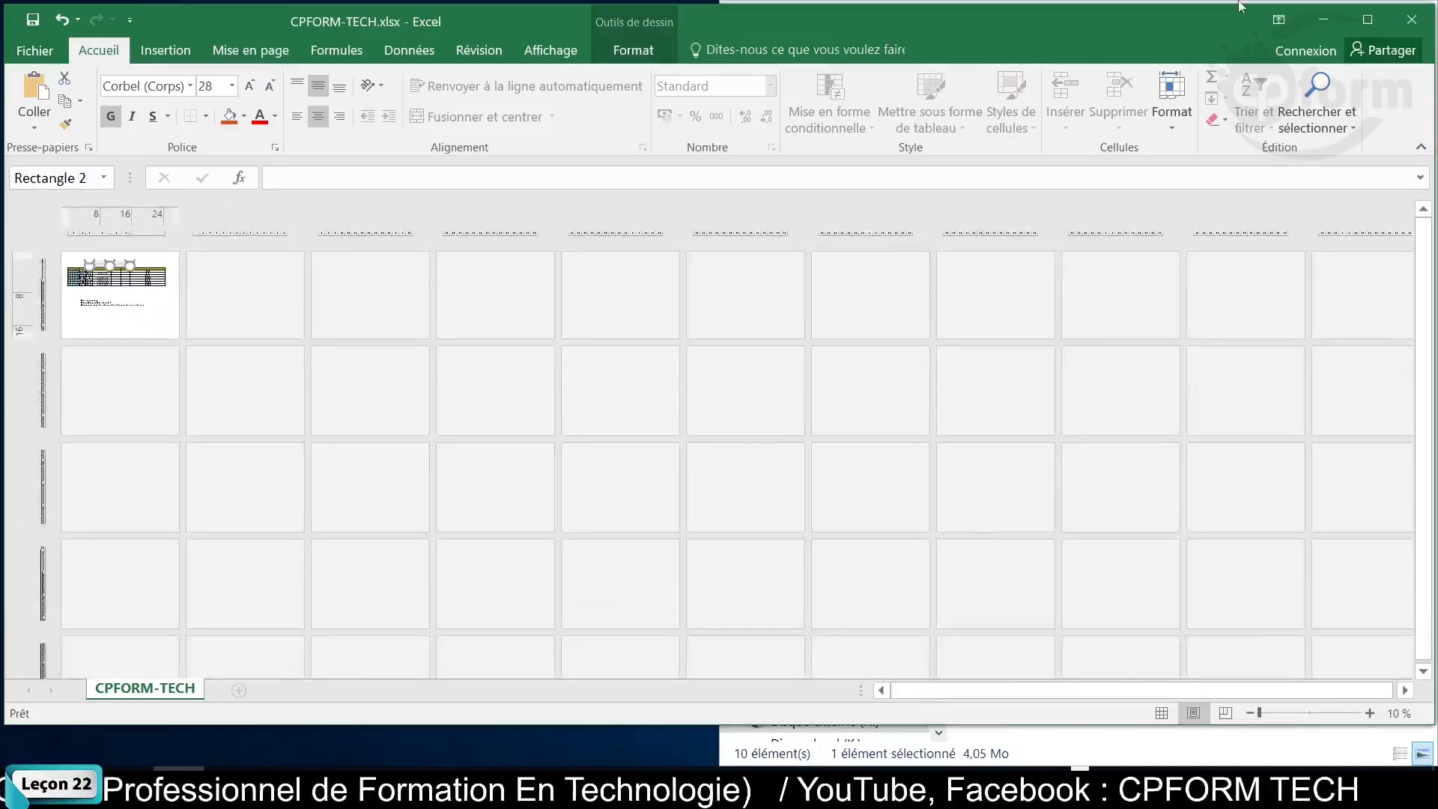
left_click(1367, 20)
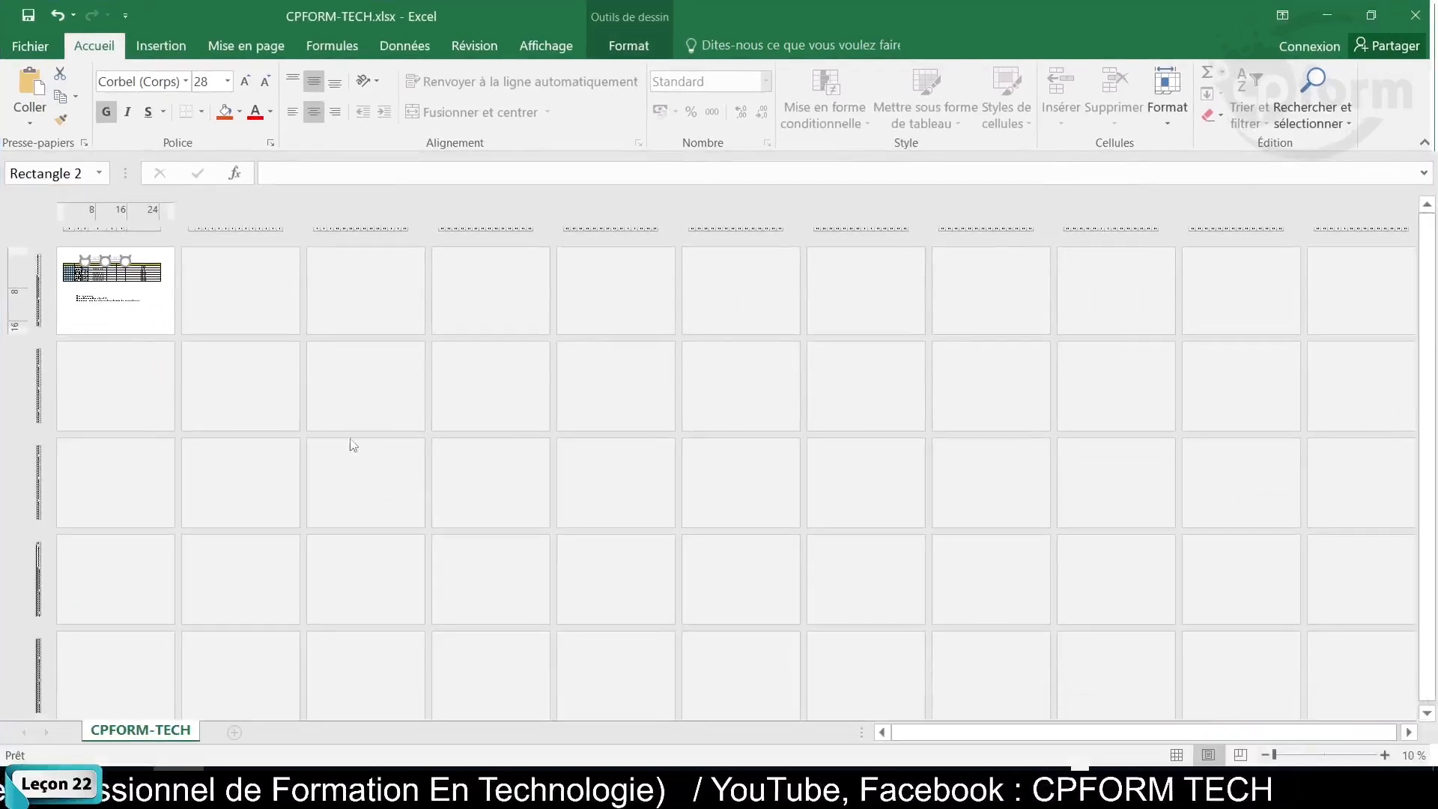
scroll(340, 434, "up", 5)
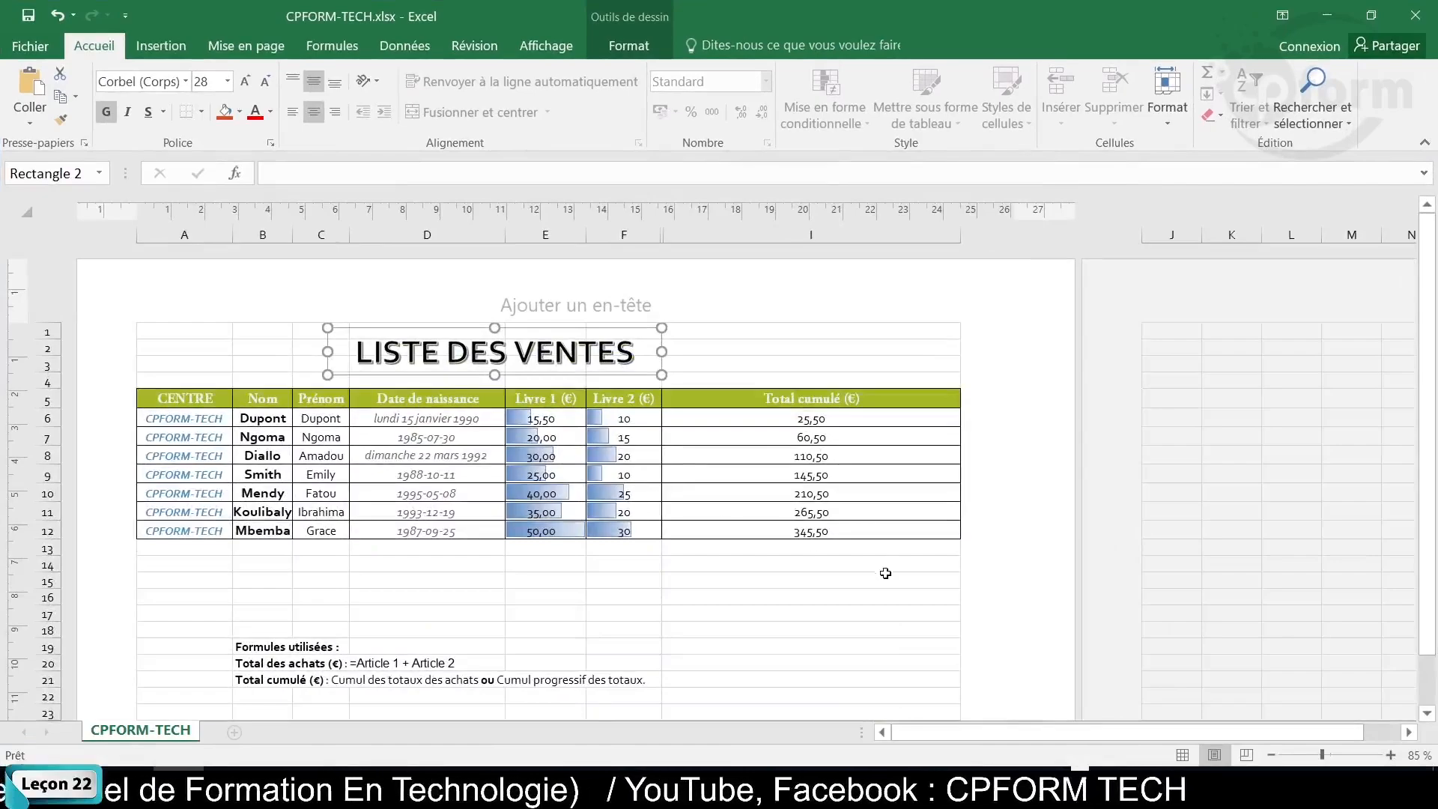
Add the letter P to the end of the LISTE DES VENTES title text
left_click(1079, 787)
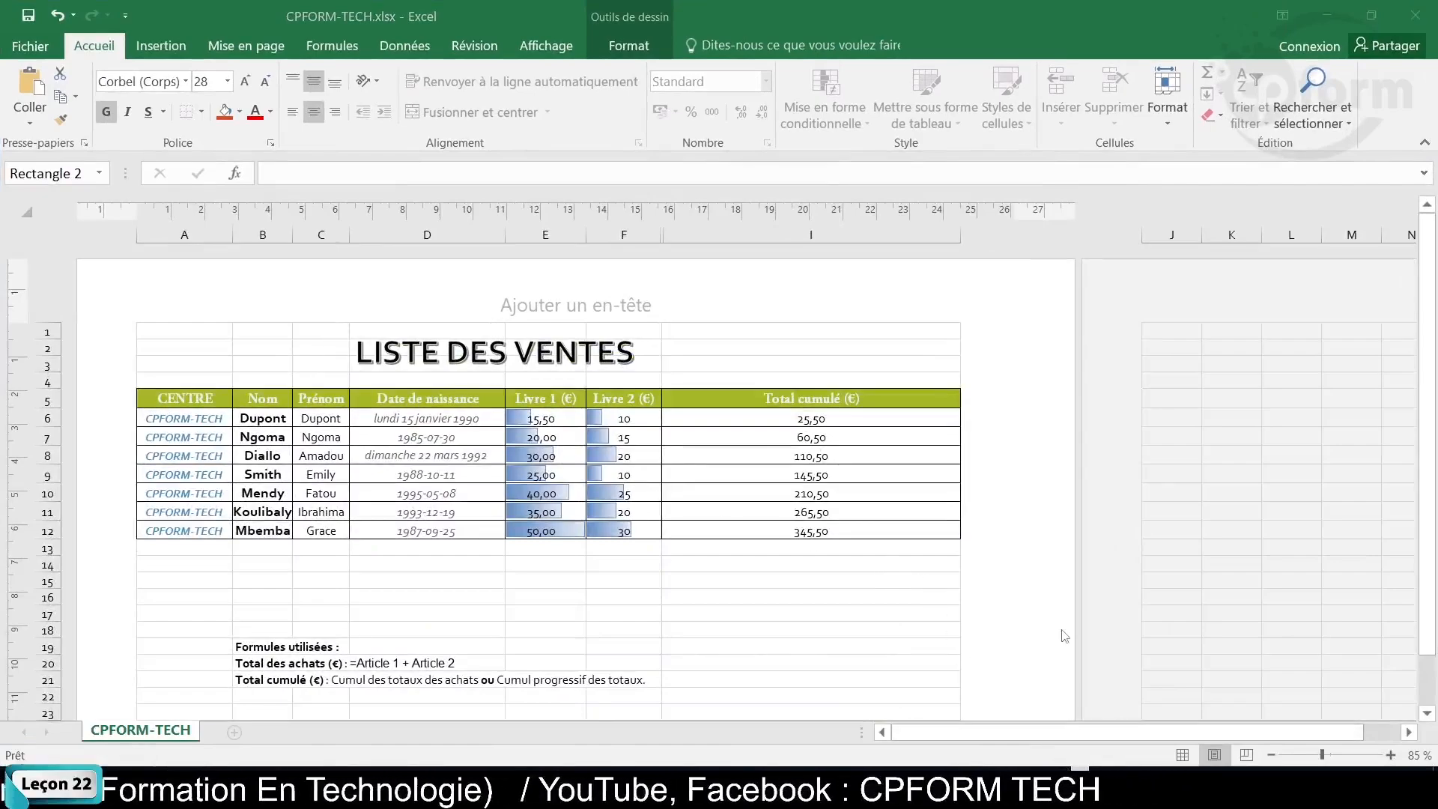
type("P")
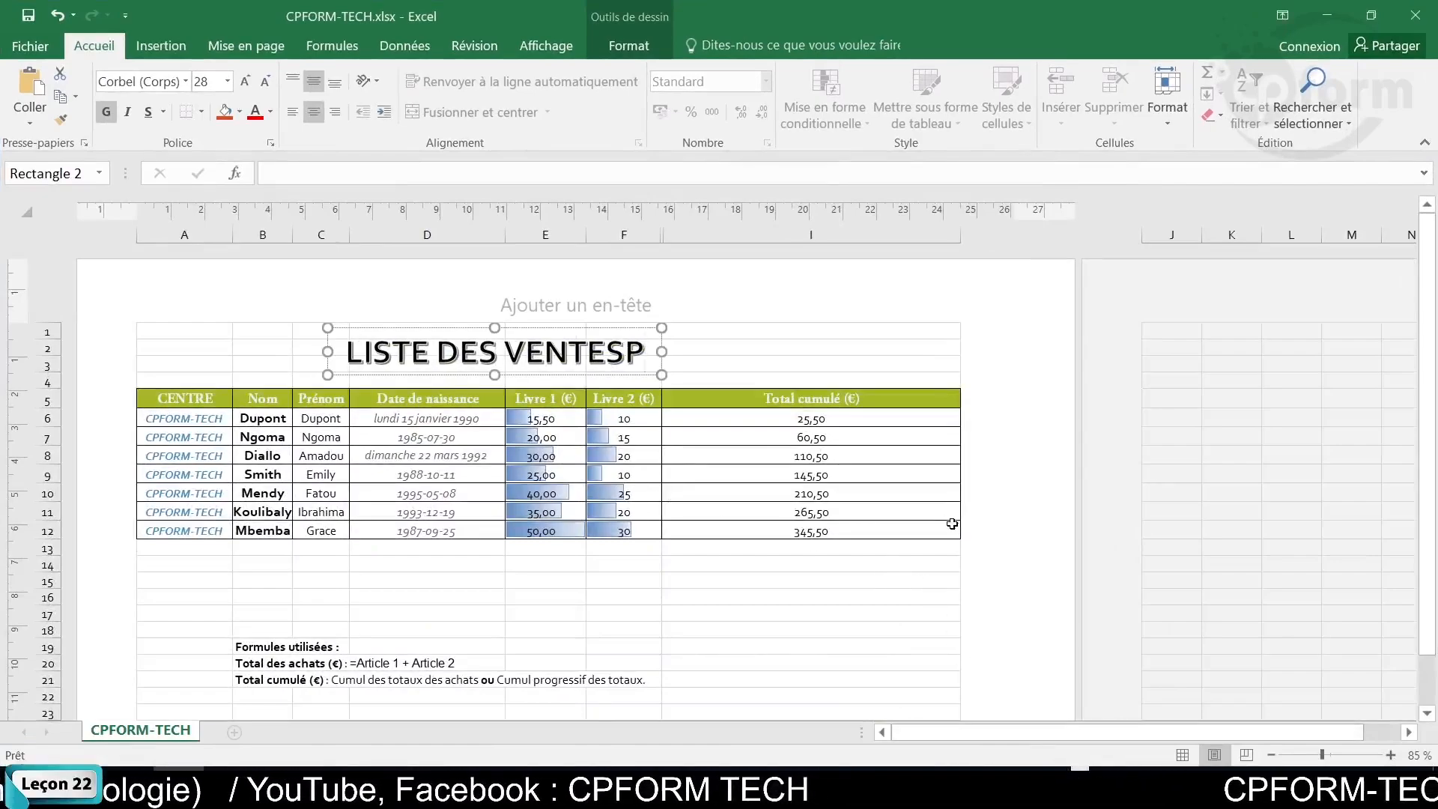
left_click(1079, 786)
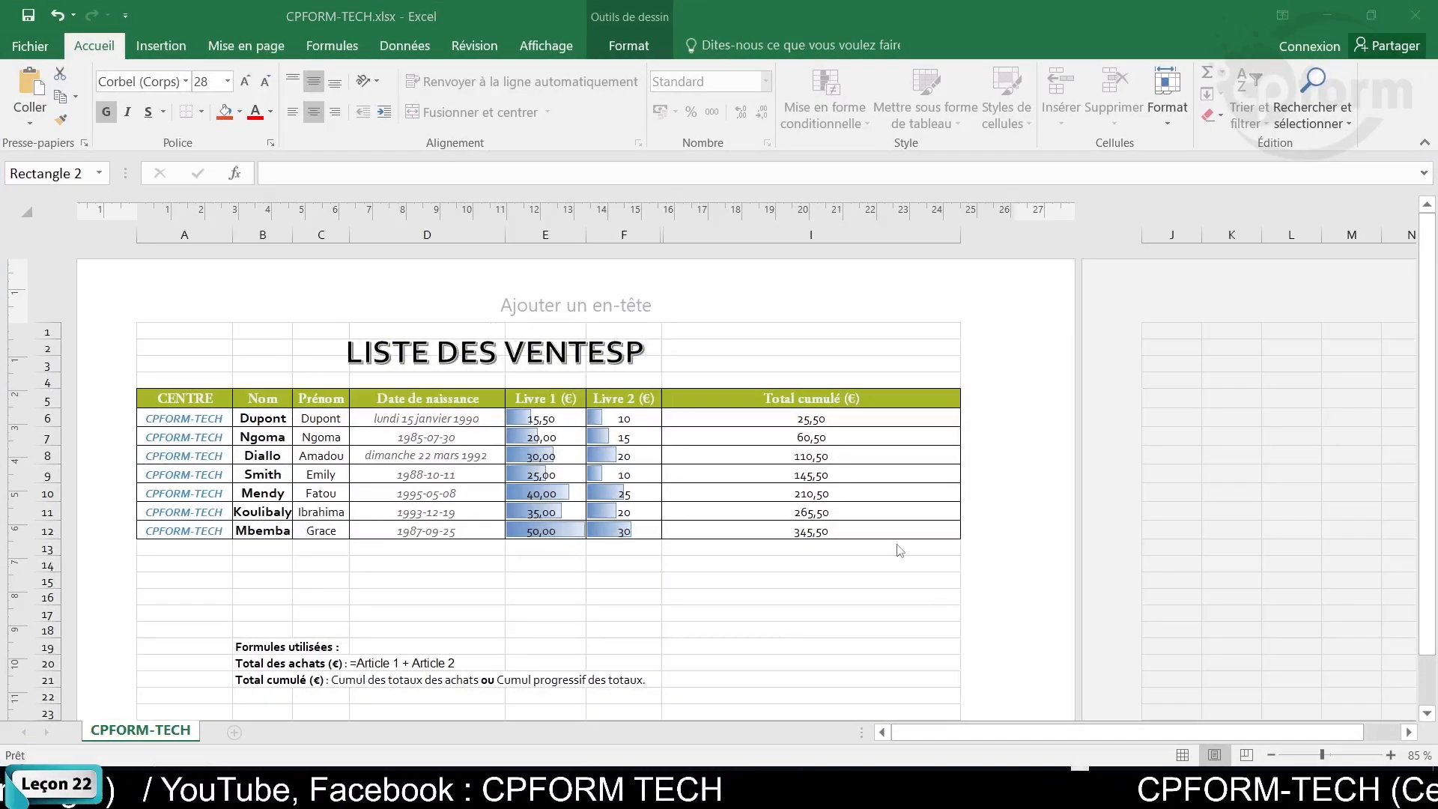